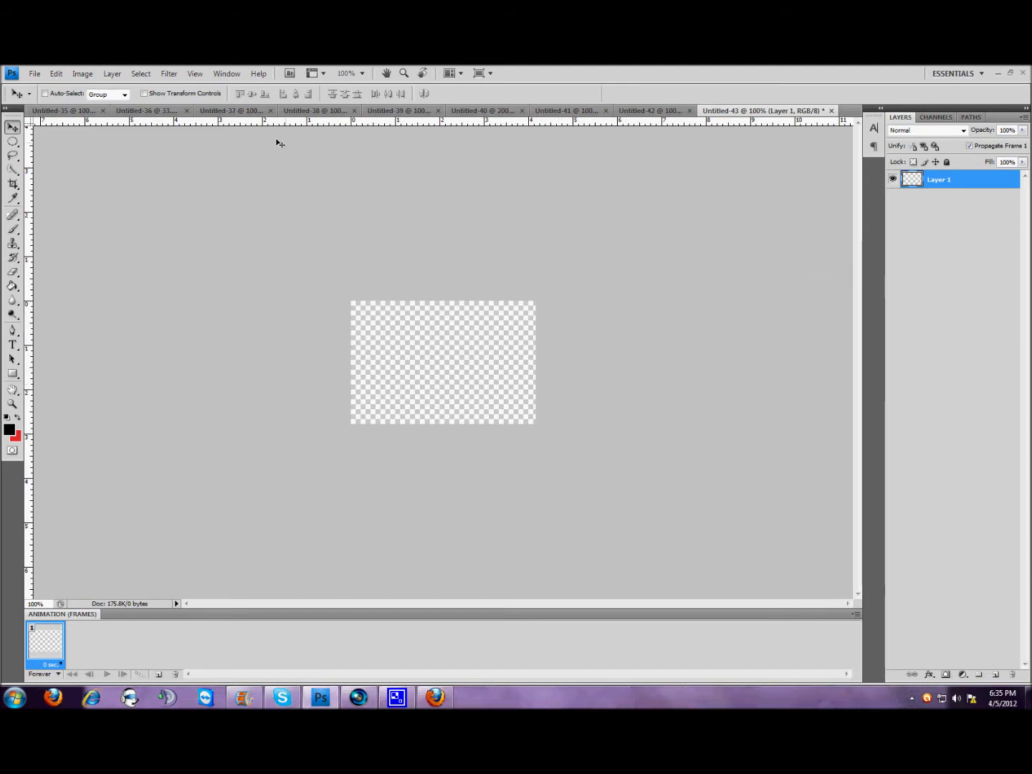
- Create a new 500×200-pixel document with a transparent background
click(56, 73)
click(45, 87)
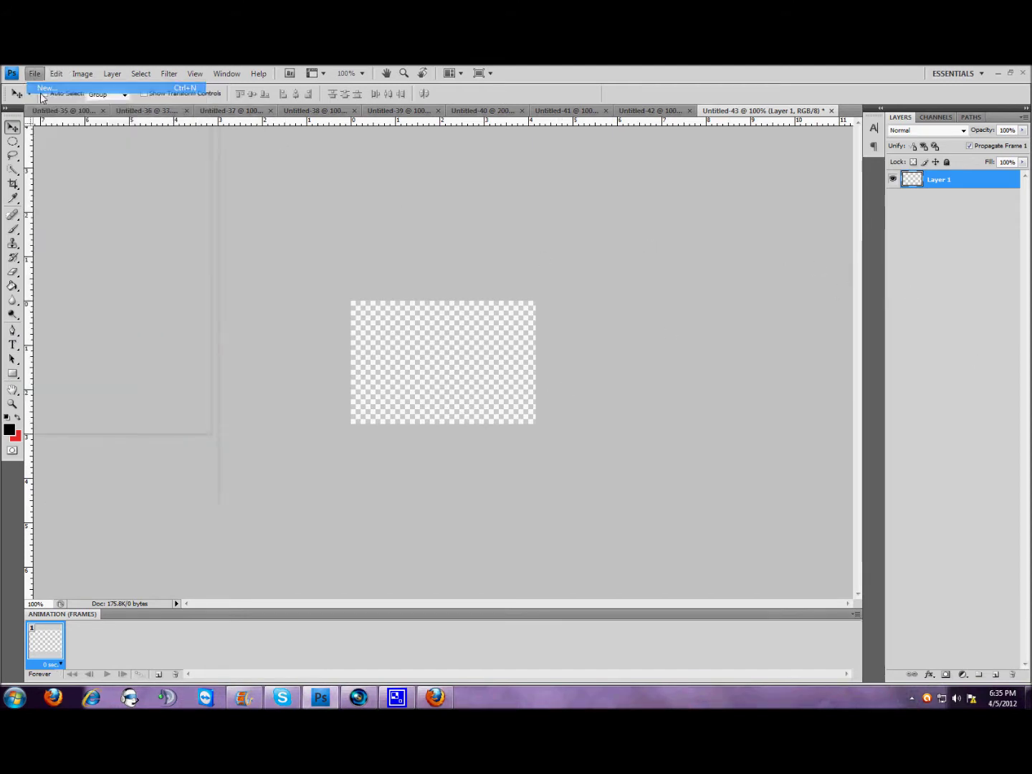
drag(485, 281, 362, 282)
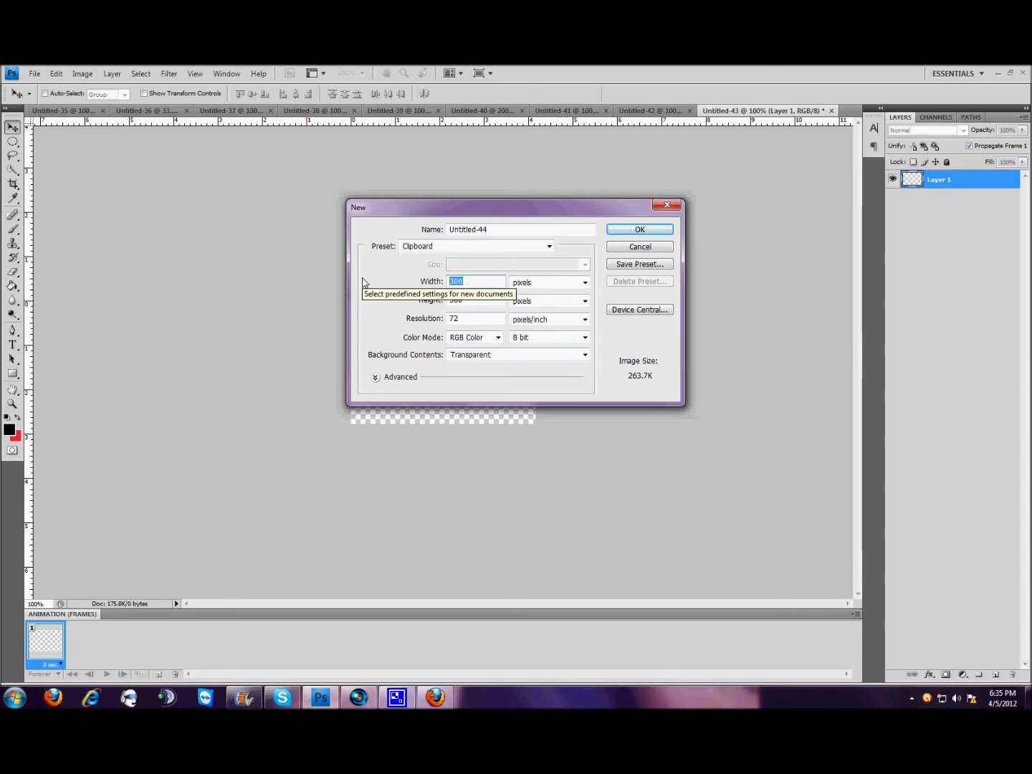
text(5)
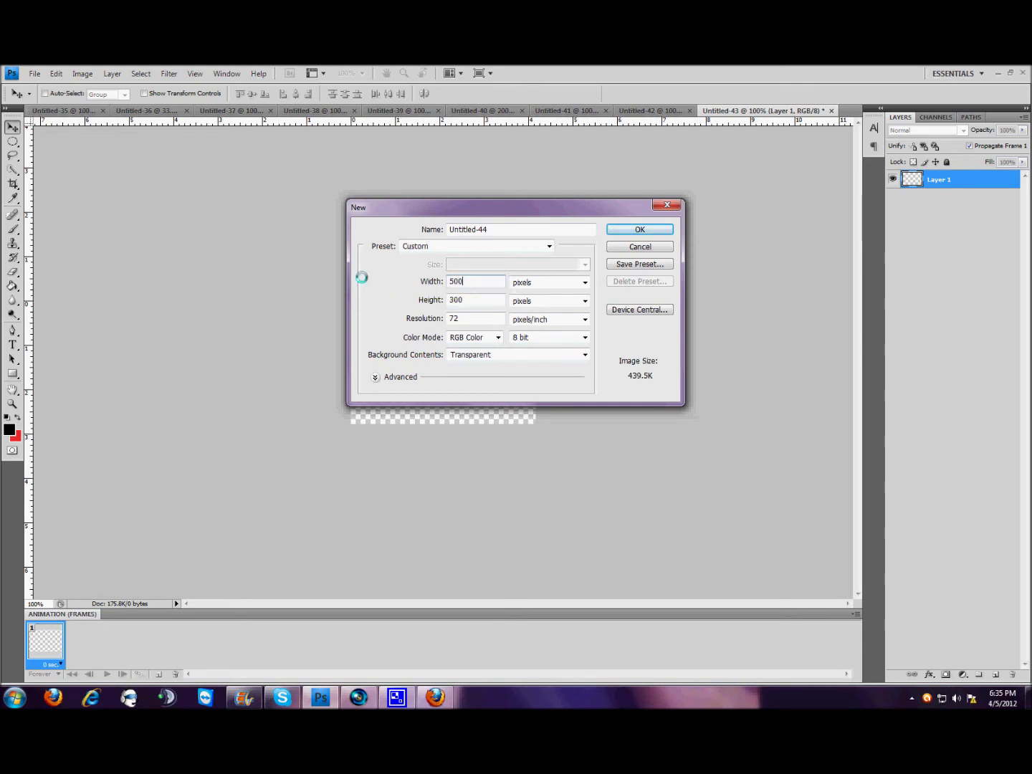
key(Tab)
text(20)
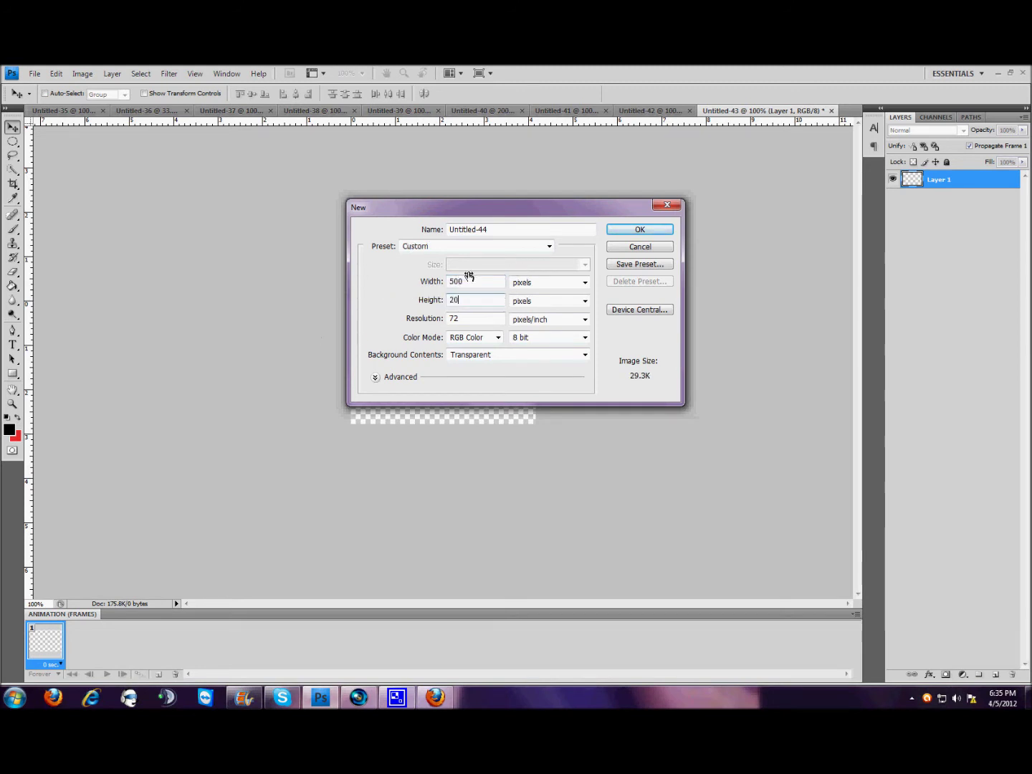
text(0)
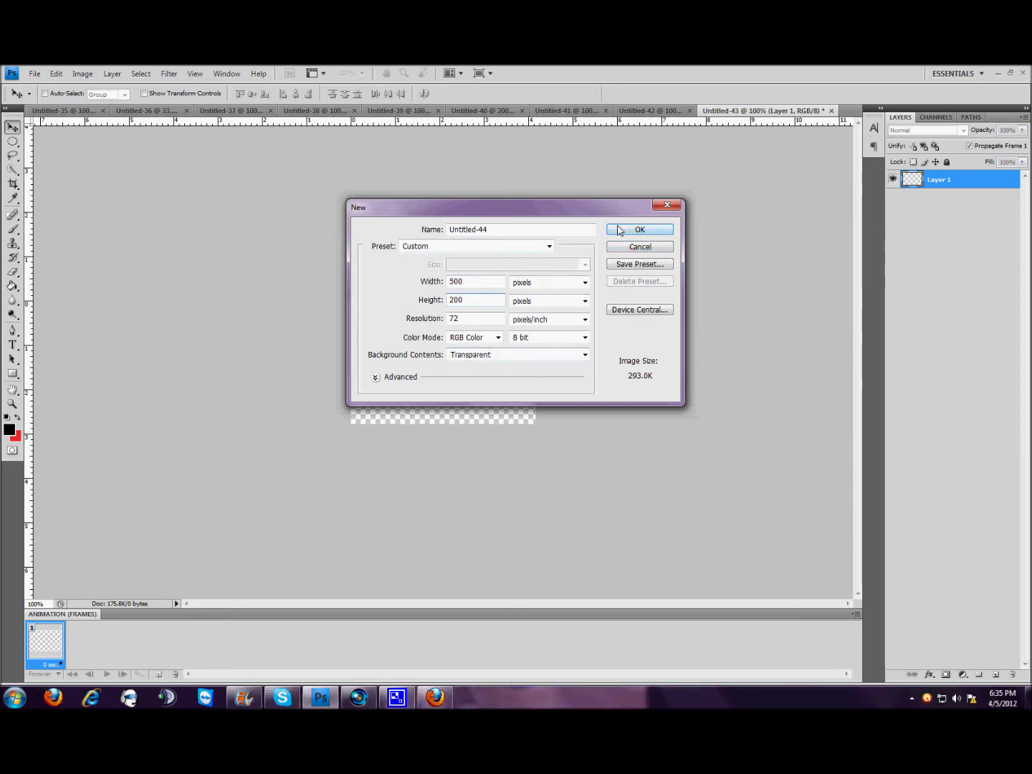
click(618, 231)
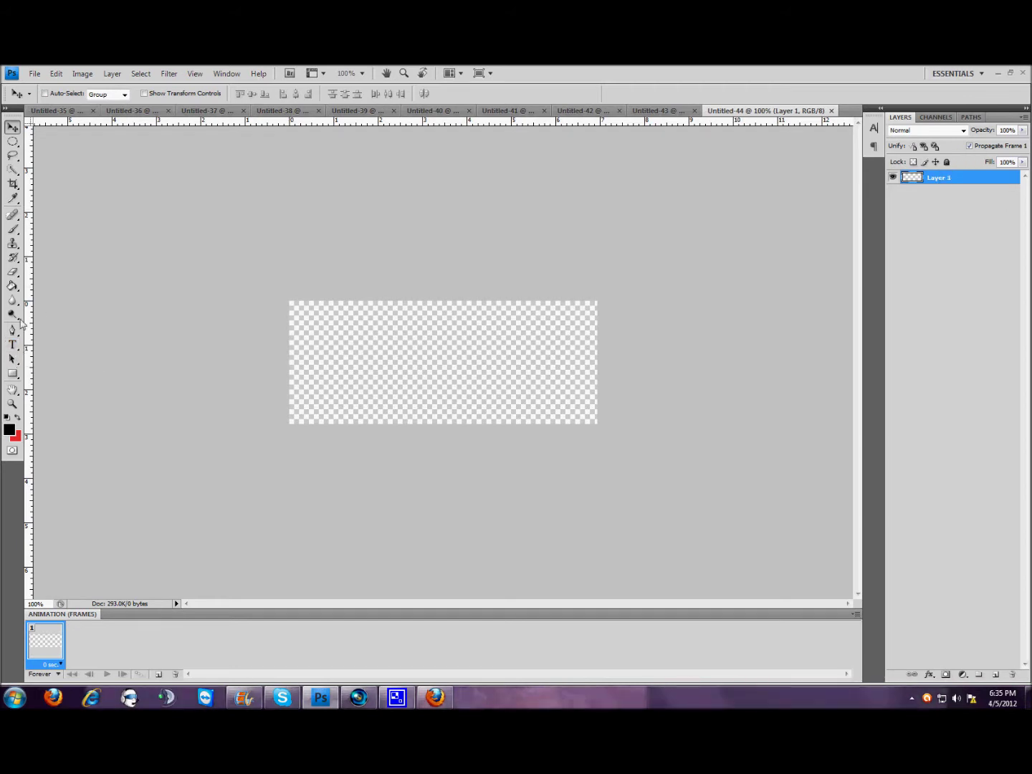
- Type 'SethandJessica3' on the canvas, shift it to fit the width, and commit it
click(12, 344)
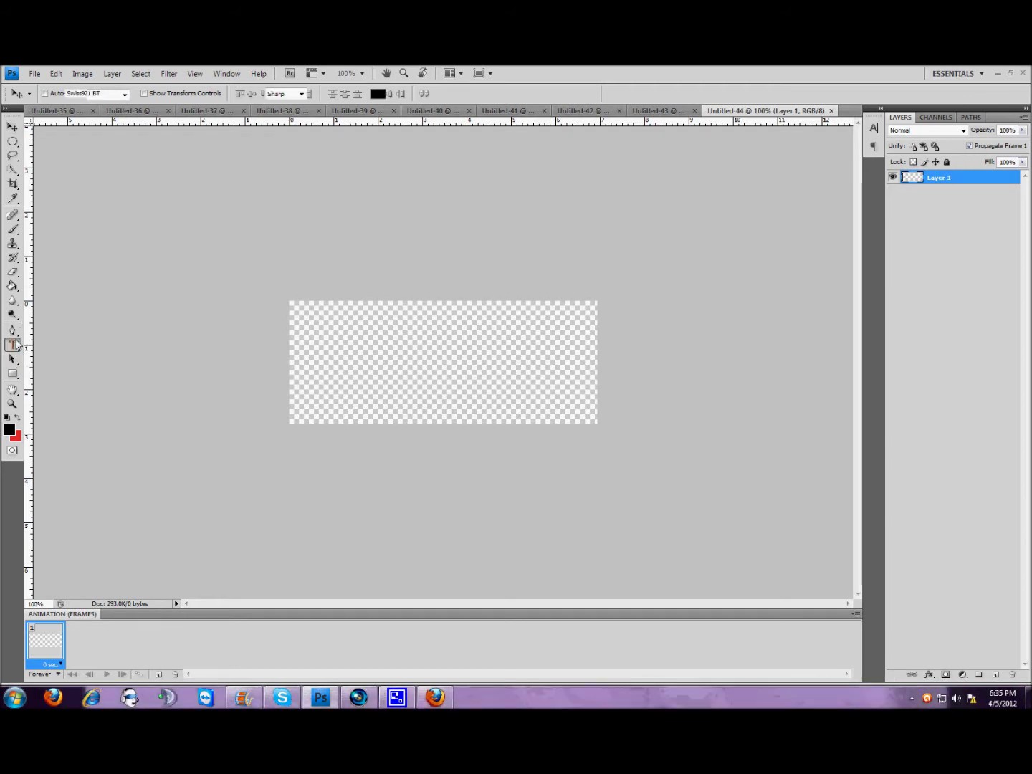
click(347, 365)
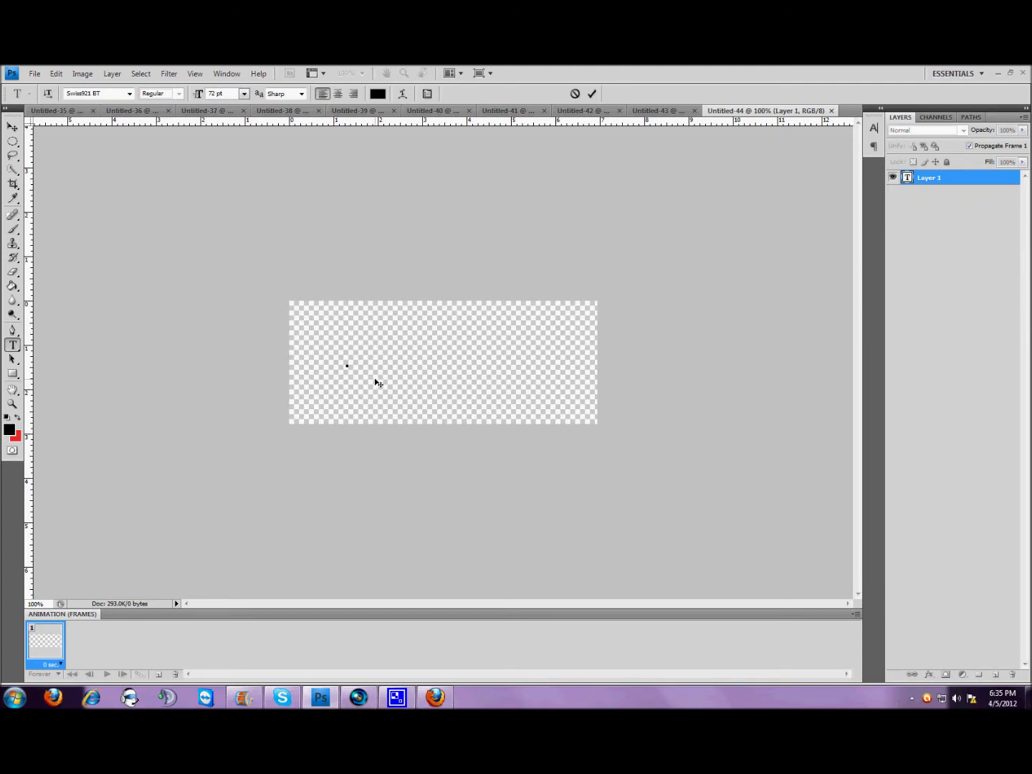
text(Setha)
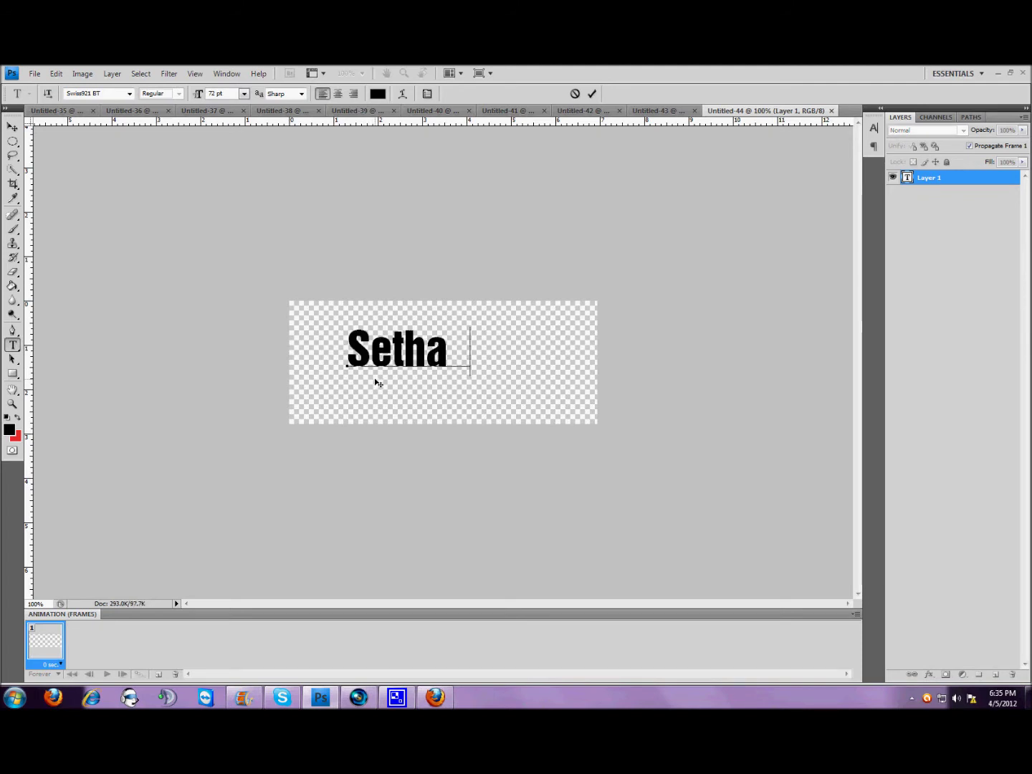
text(ndjessic)
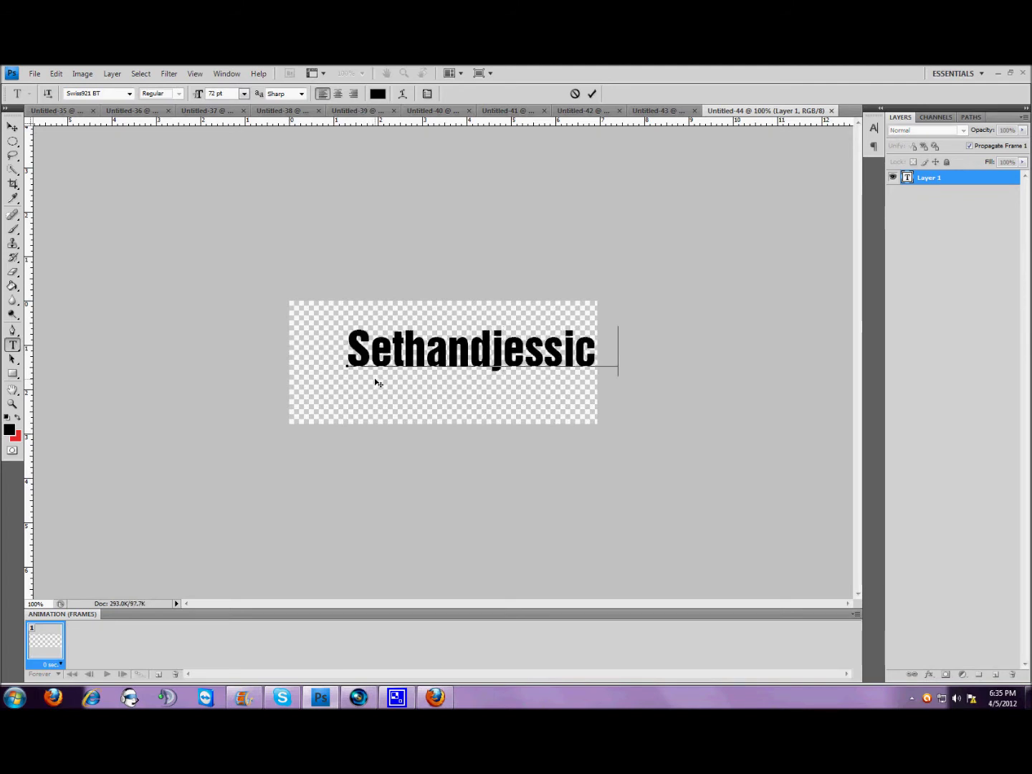
key(BackSpace)
key(BackSpace)
key(BackSpace)
key(BackSpace)
key(BackSpace)
text(Je)
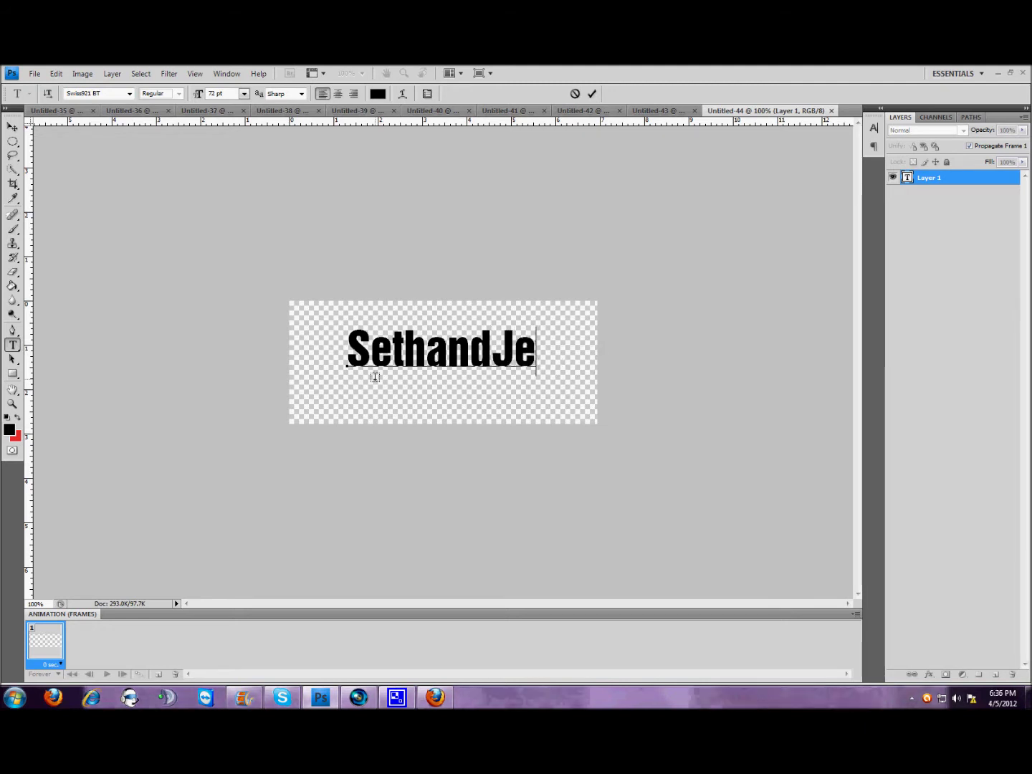
text(ssica3)
drag(472, 247, 414, 258)
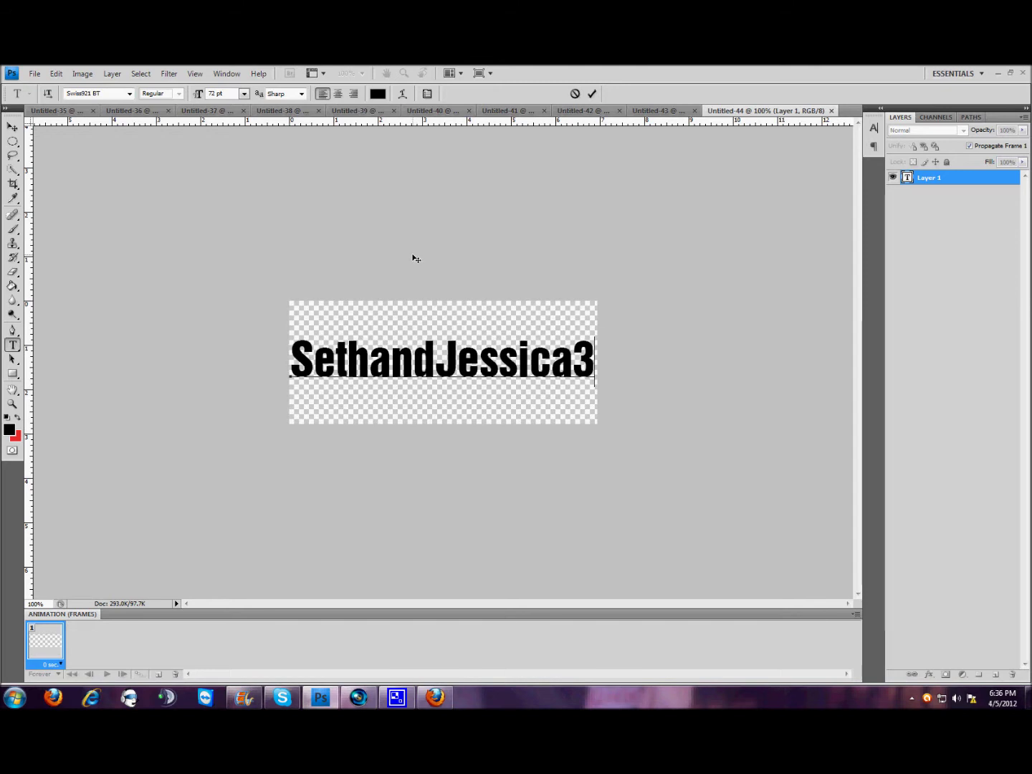
drag(415, 258, 415, 258)
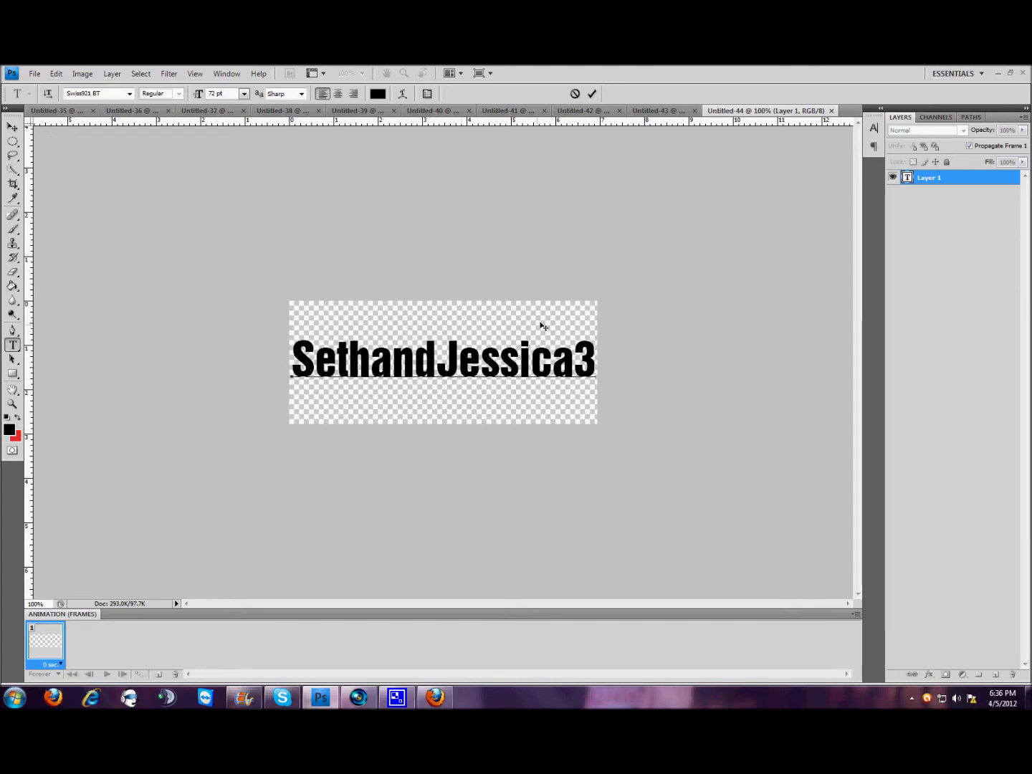
key(ctrl+Return)
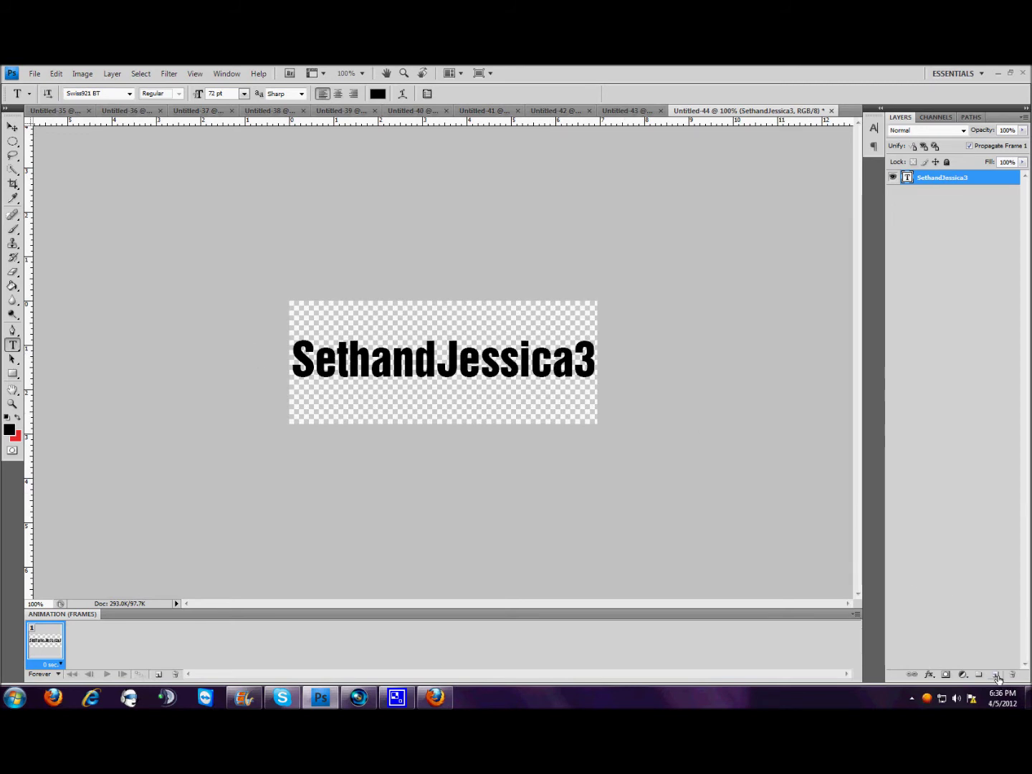
- Add empty Layer 1 above the text layer, then switch to Firefox
click(996, 675)
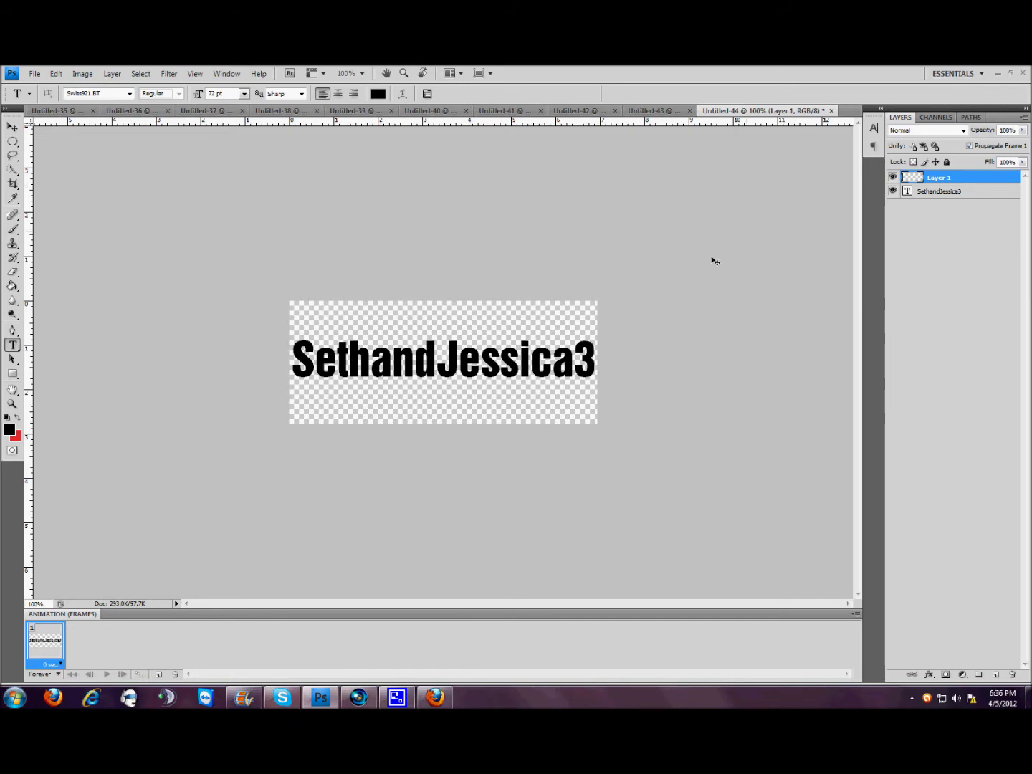
click(436, 697)
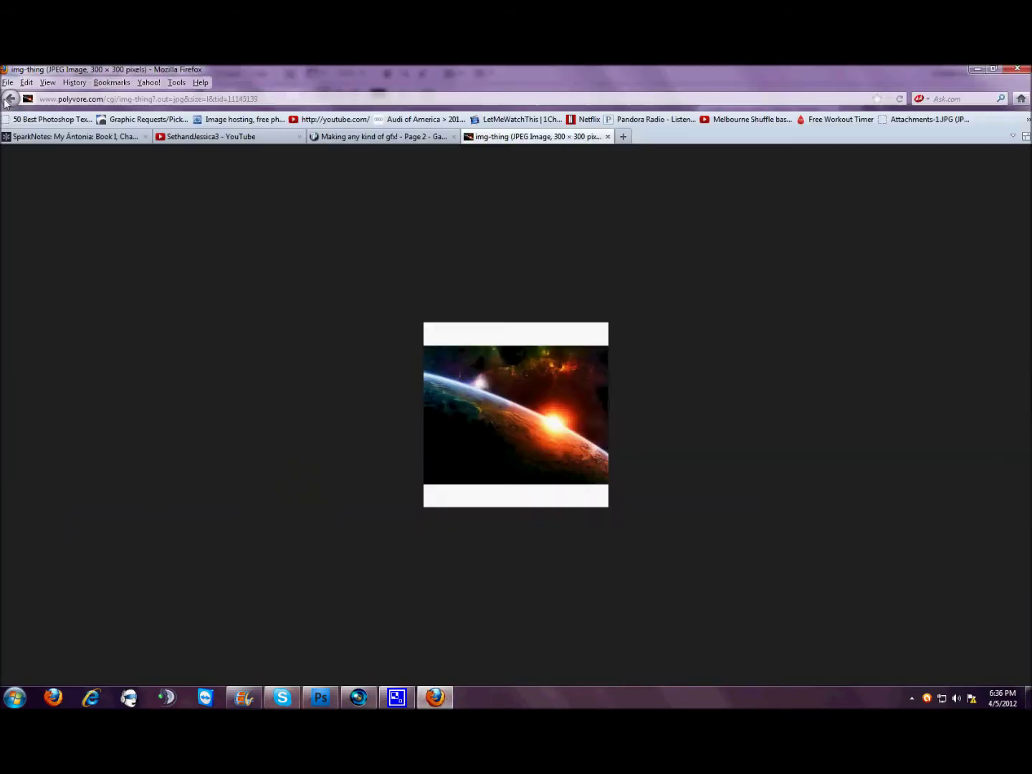
- Go back to the space design results, copy the purple galaxy image, and return to Photoshop
click(9, 99)
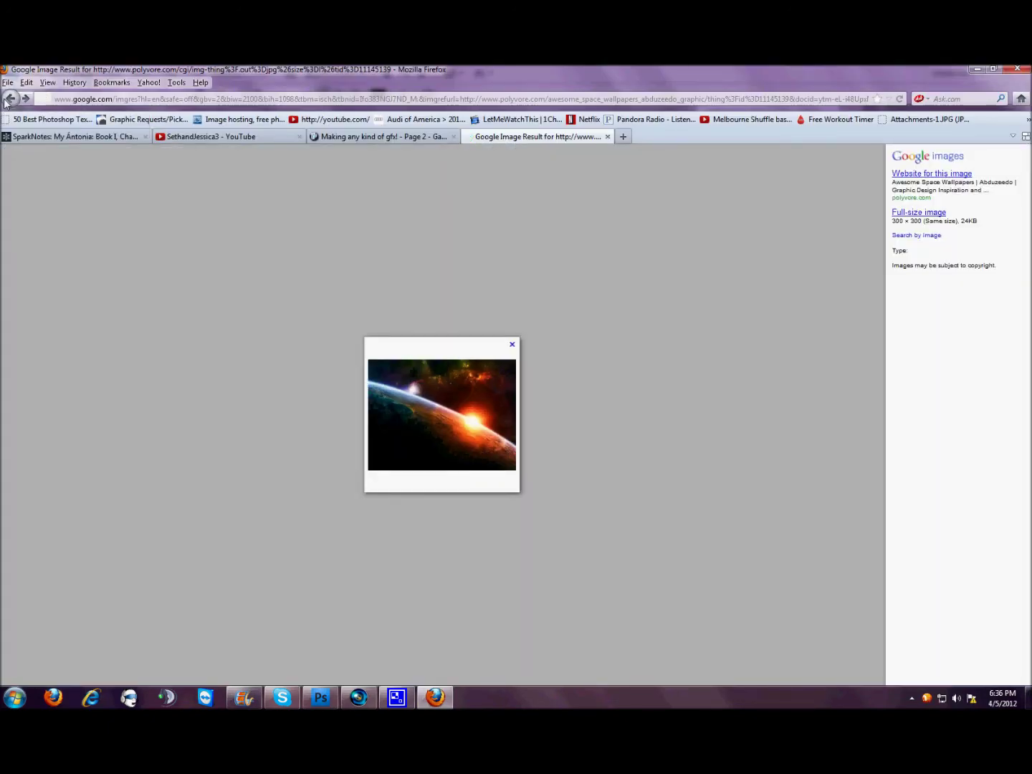
click(10, 98)
click(26, 99)
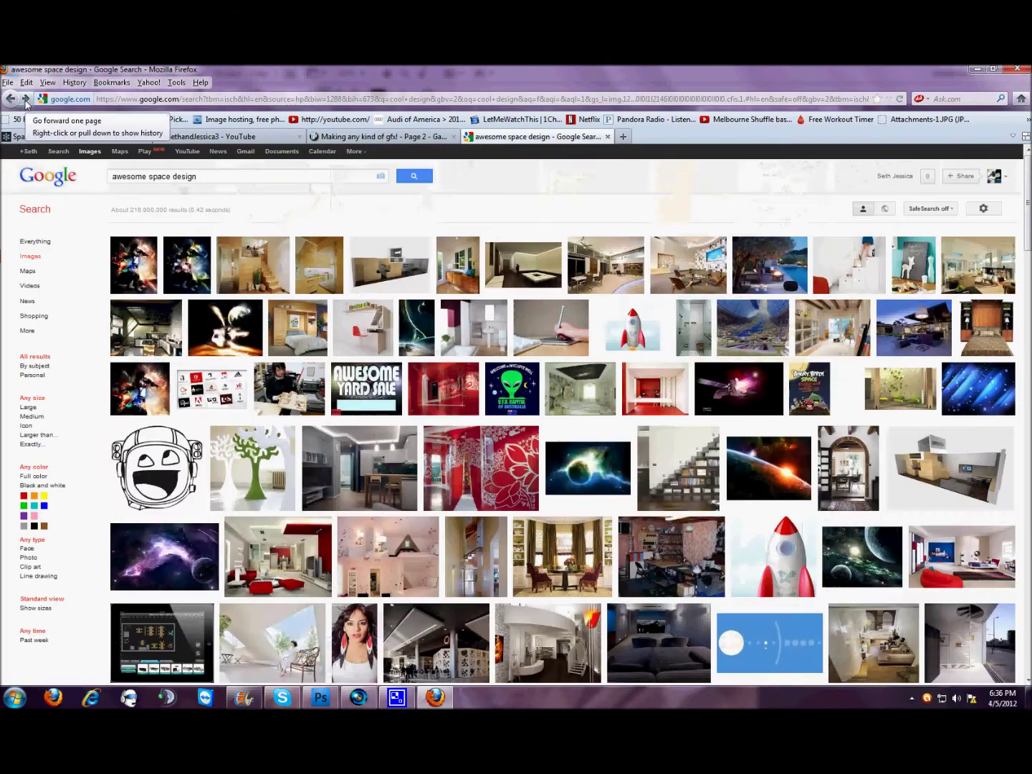
scroll(611, 232, down, 5)
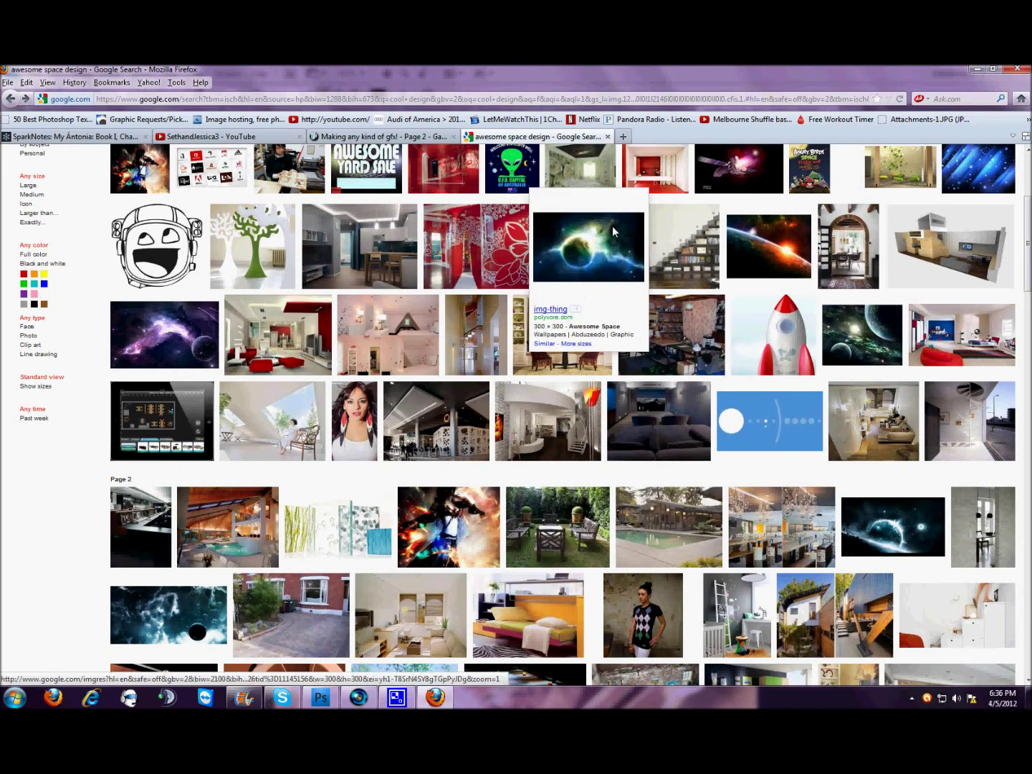
mouse_move(164, 334)
click(145, 343)
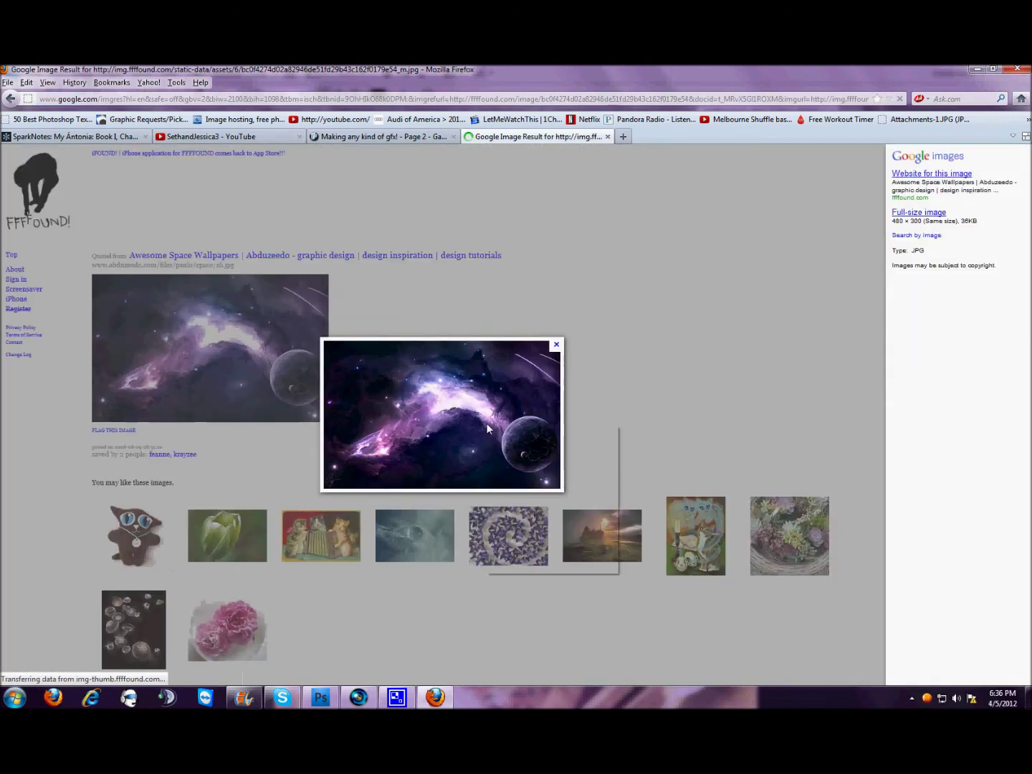
click(521, 458)
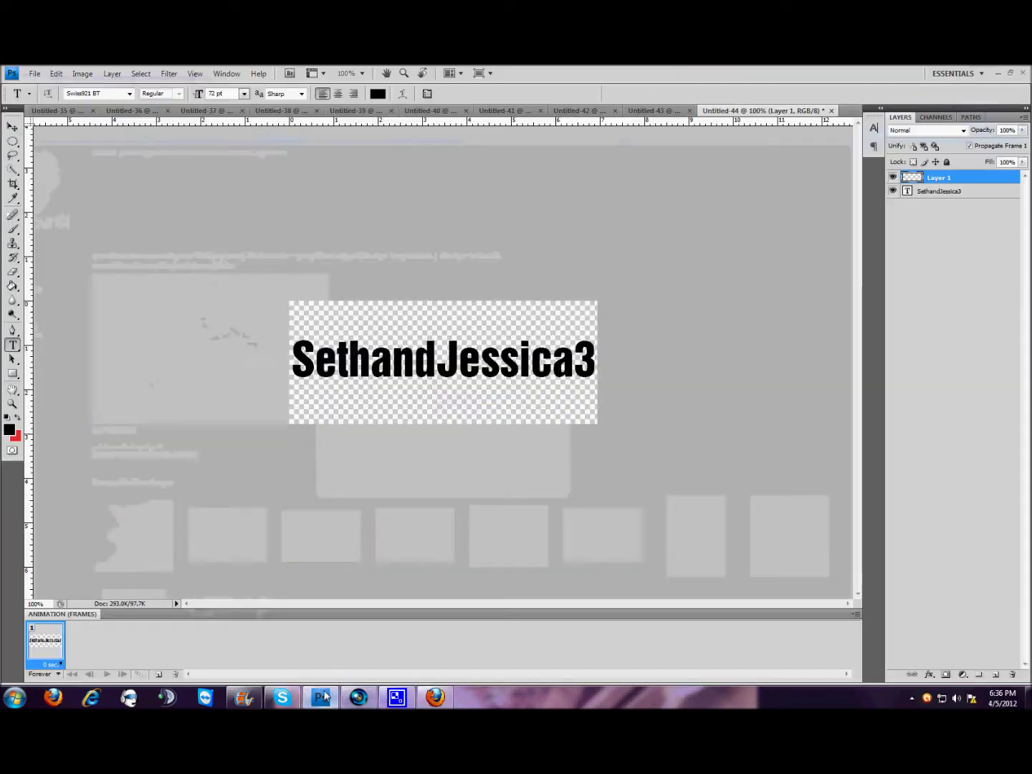
click(321, 697)
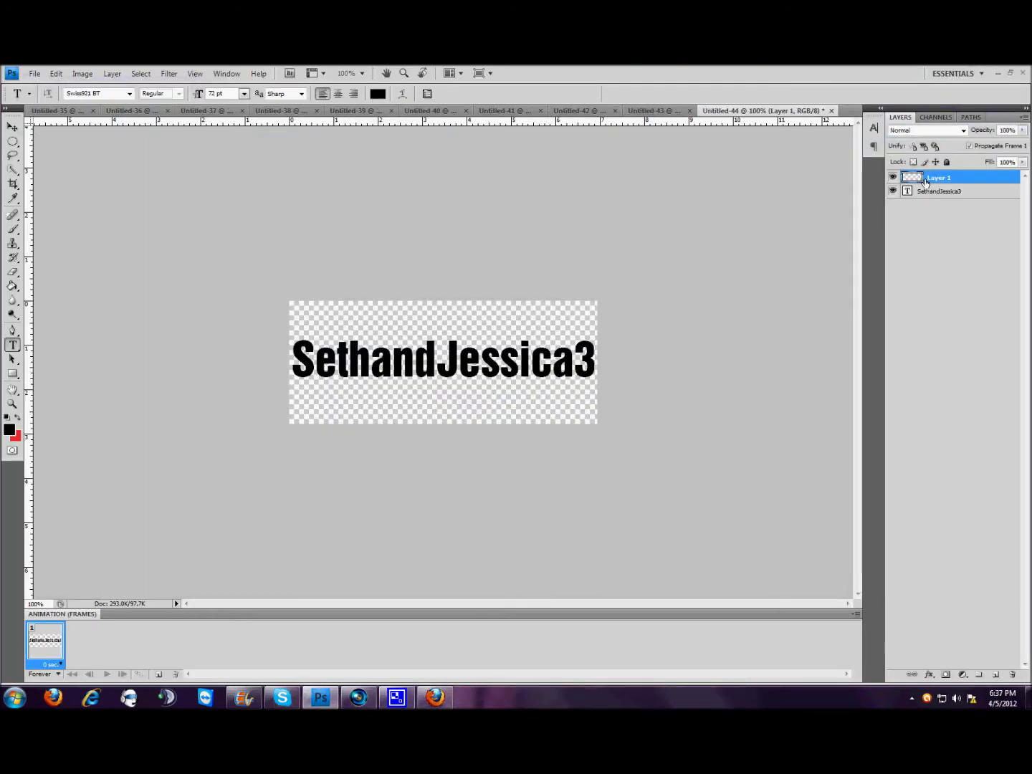
- Paste the galaxy image into Layer 1, widen it to 104.2%, and move it up over the canvas
key(ctrl+v)
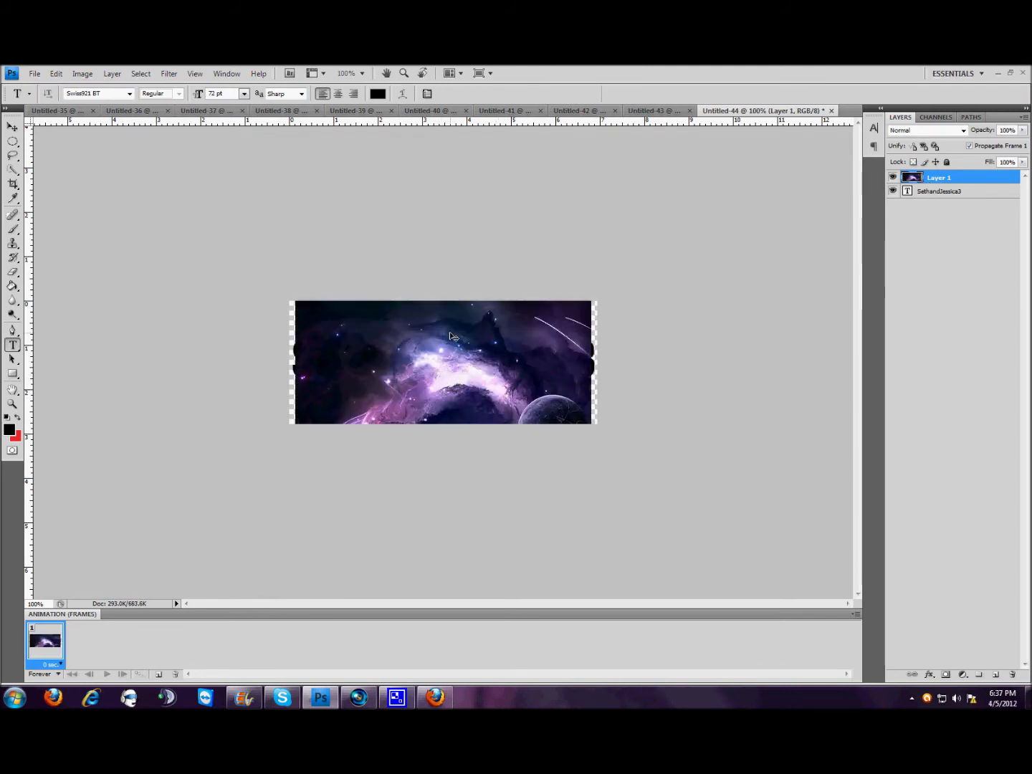
key(ctrl+t)
drag(591, 377, 597, 377)
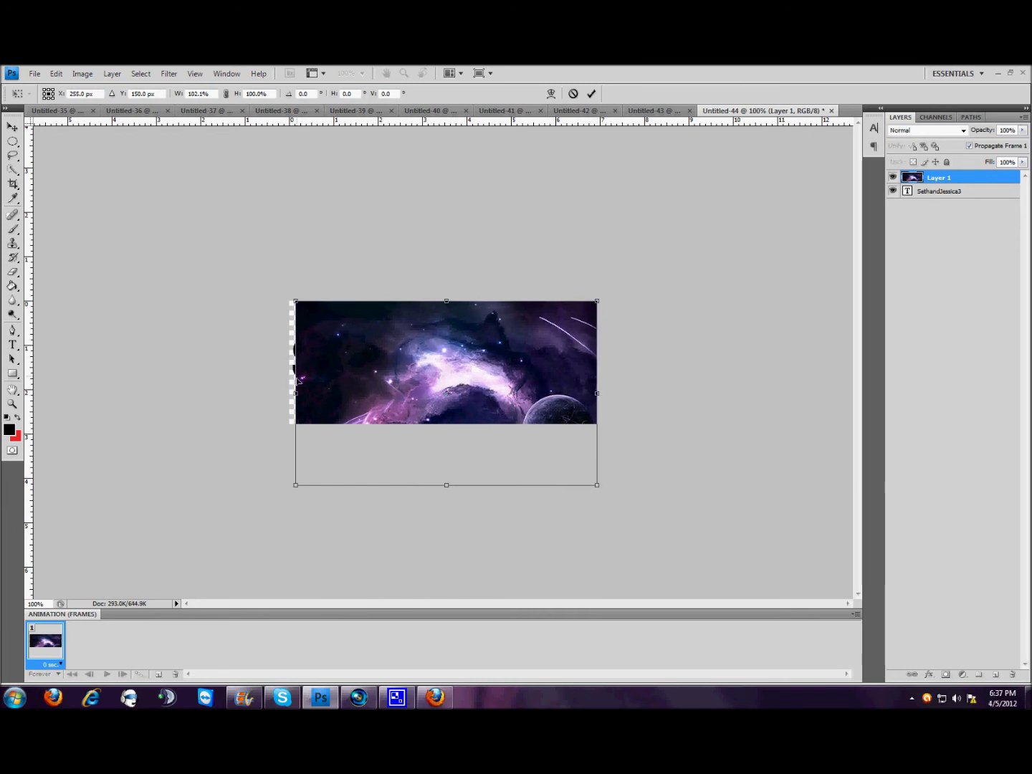
drag(298, 392, 290, 393)
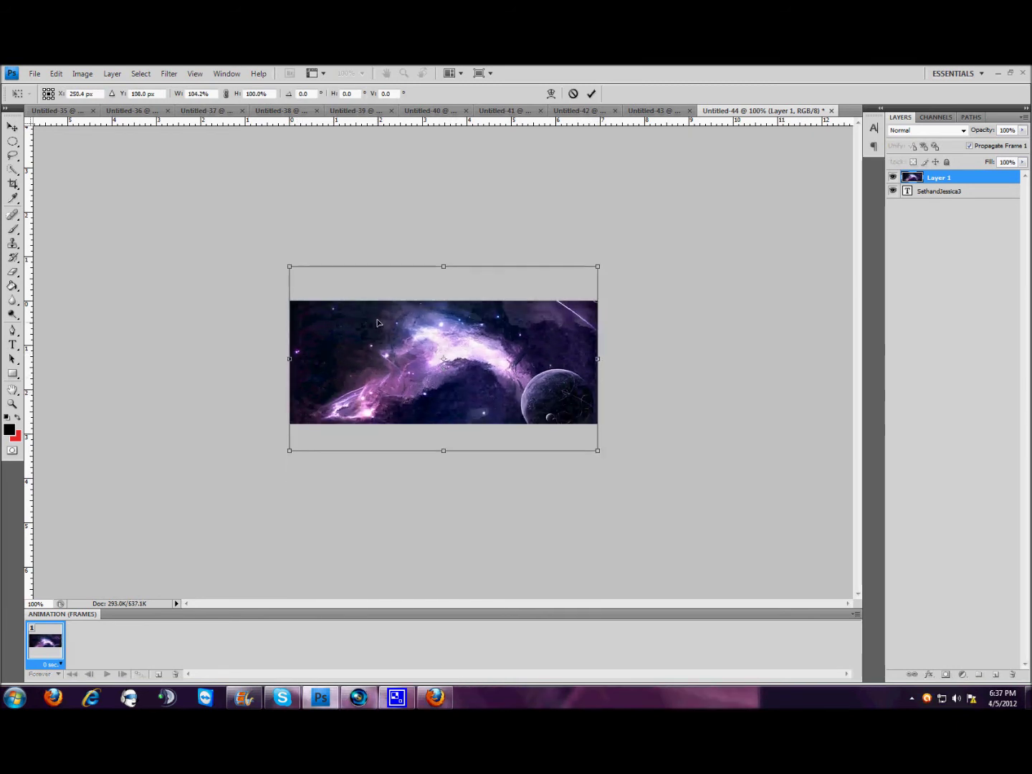
drag(377, 355, 377, 296)
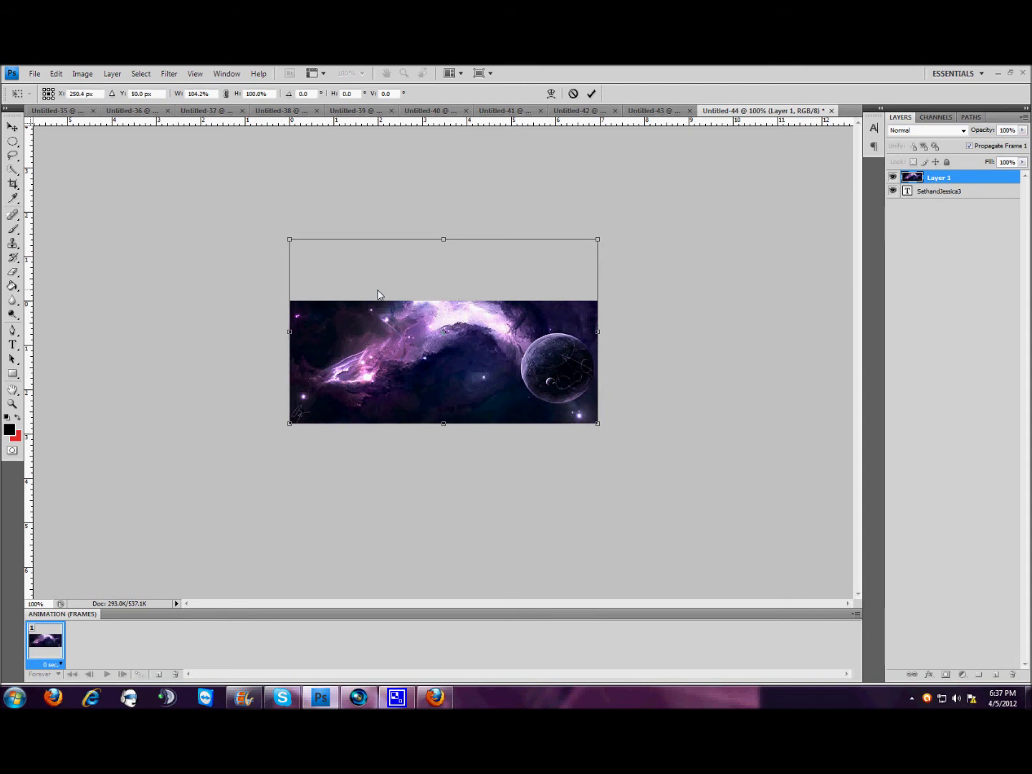
key(Return)
key(t)
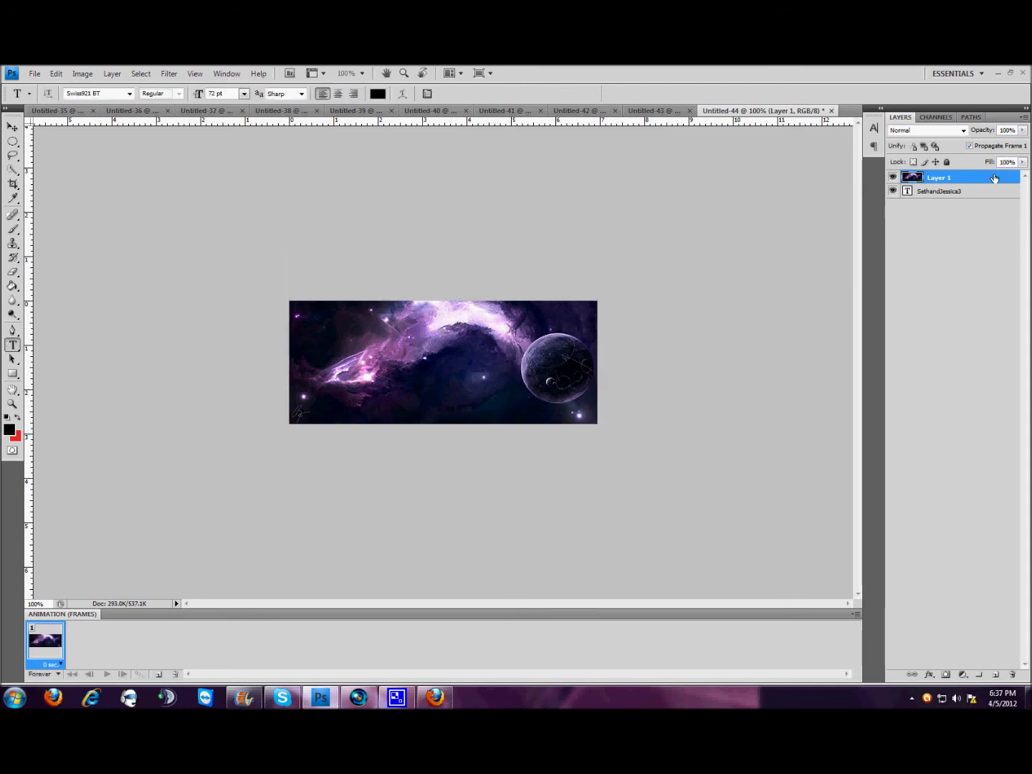
- Make Layer 1's nebula image a clipping mask on the SethandJessica3 text layer
right_click(994, 178)
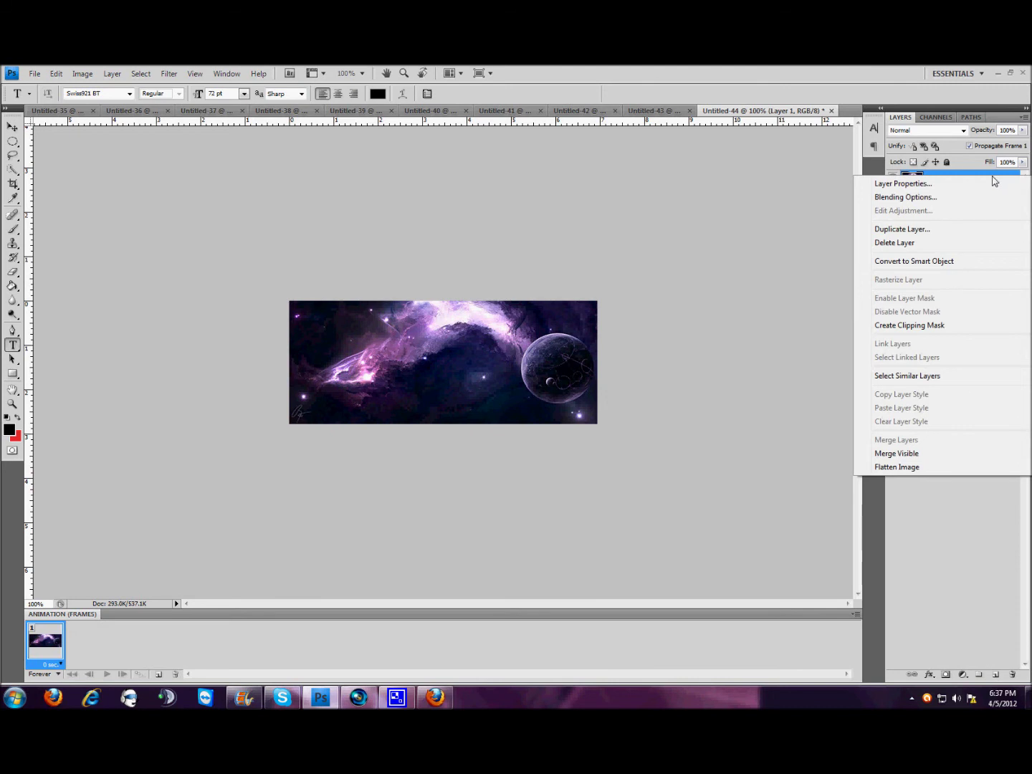
click(920, 327)
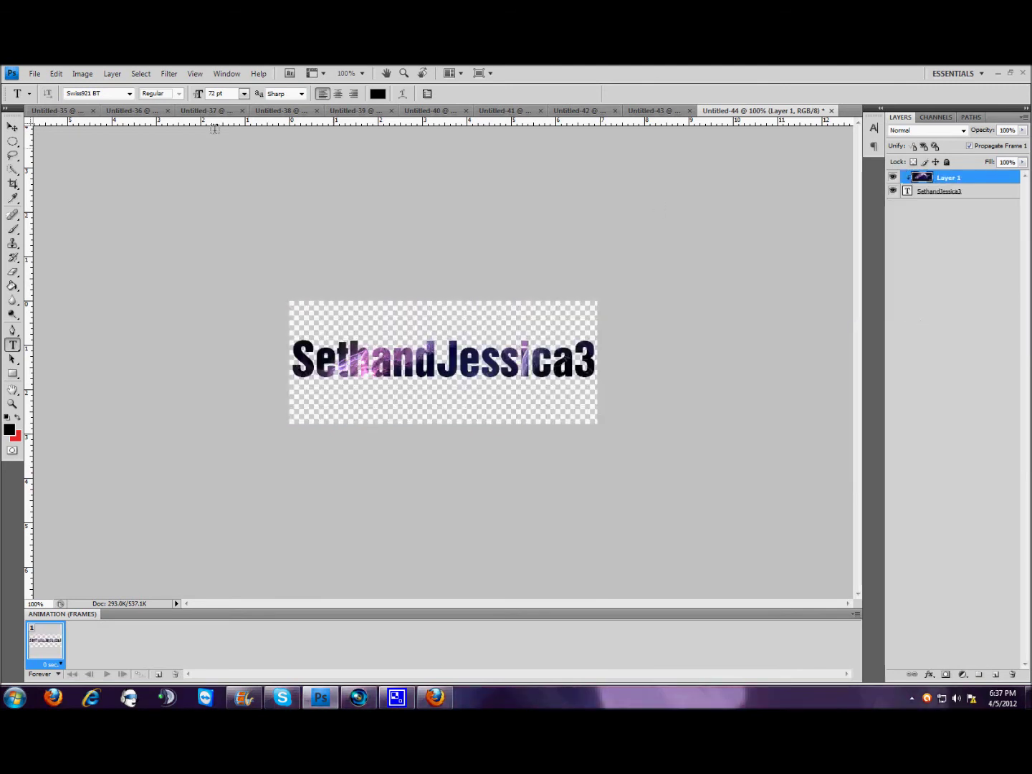
click(13, 128)
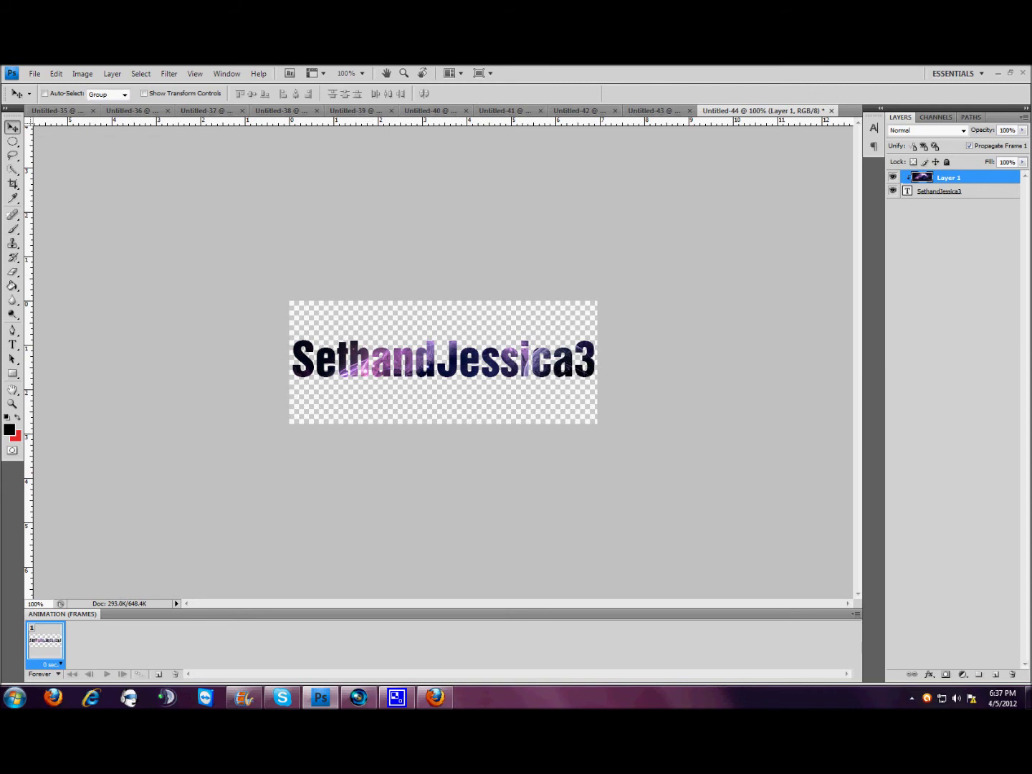
- Select the SethandJessica3 text layer and merge the visible layers into one
right_click(1000, 192)
click(795, 398)
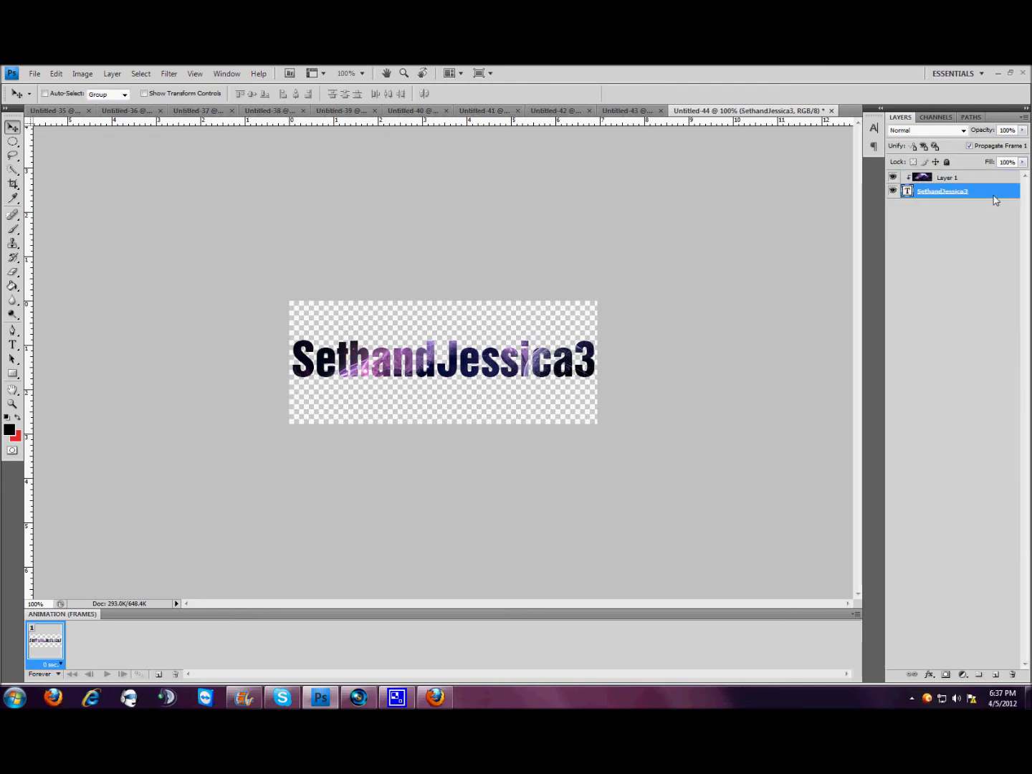
right_click(995, 200)
click(963, 638)
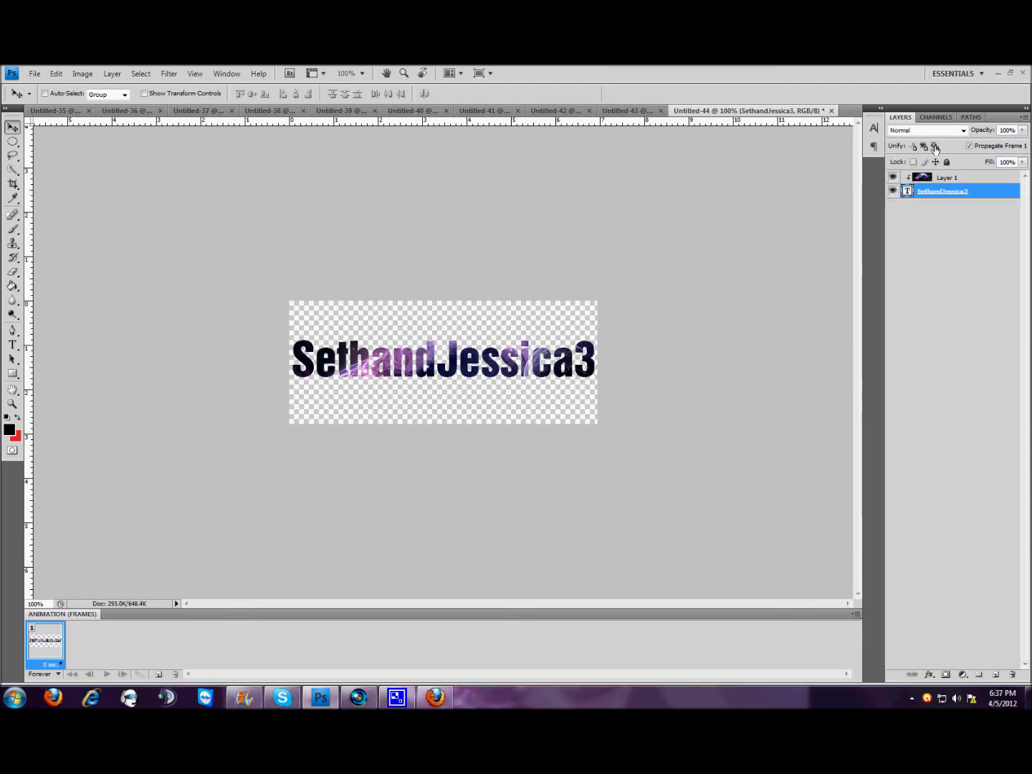
click(113, 74)
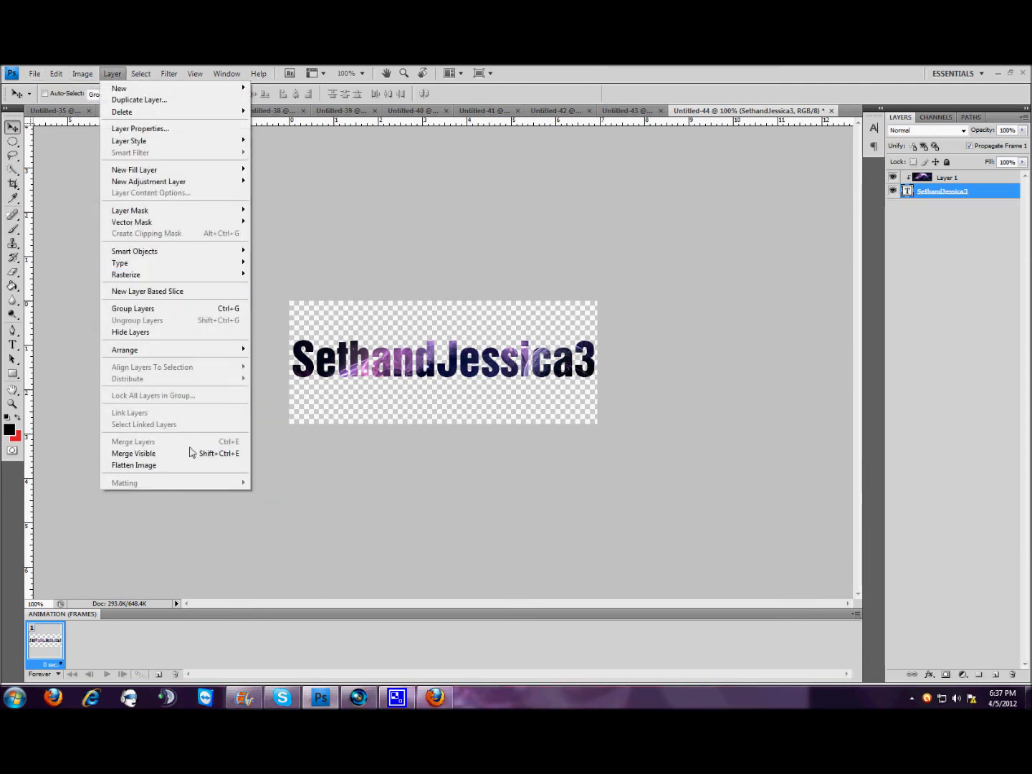
click(171, 454)
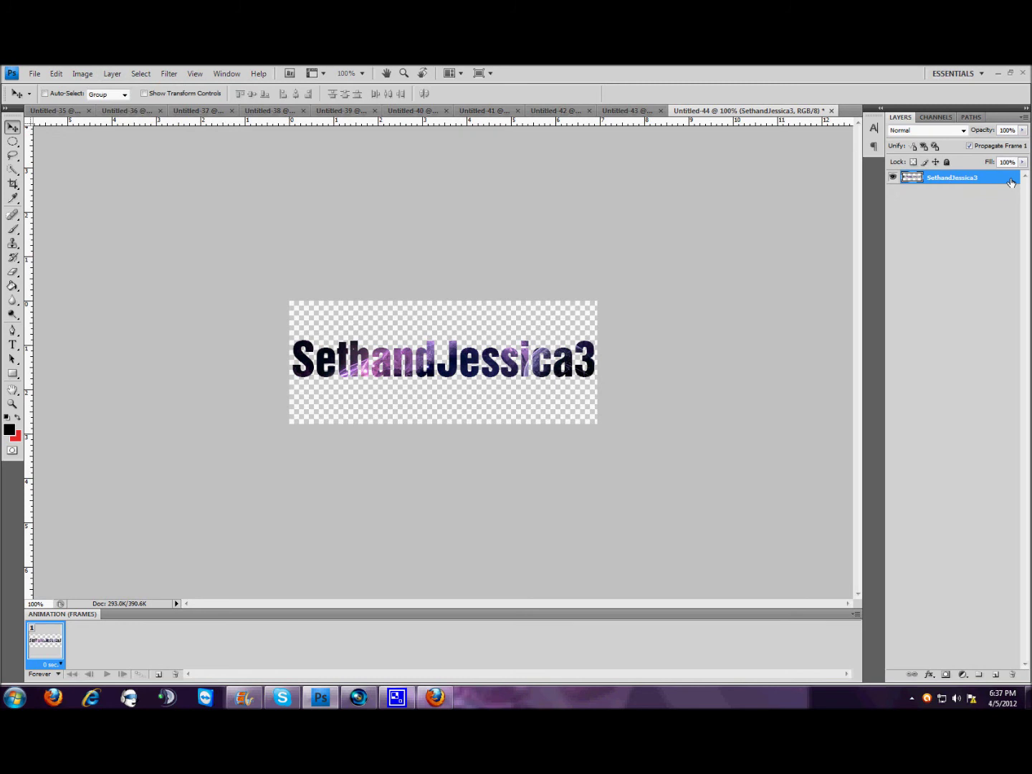
- Apply Drop Shadow, Inner Shadow and a Stroke at minimum size in Layer Style
double_click(1012, 182)
click(590, 412)
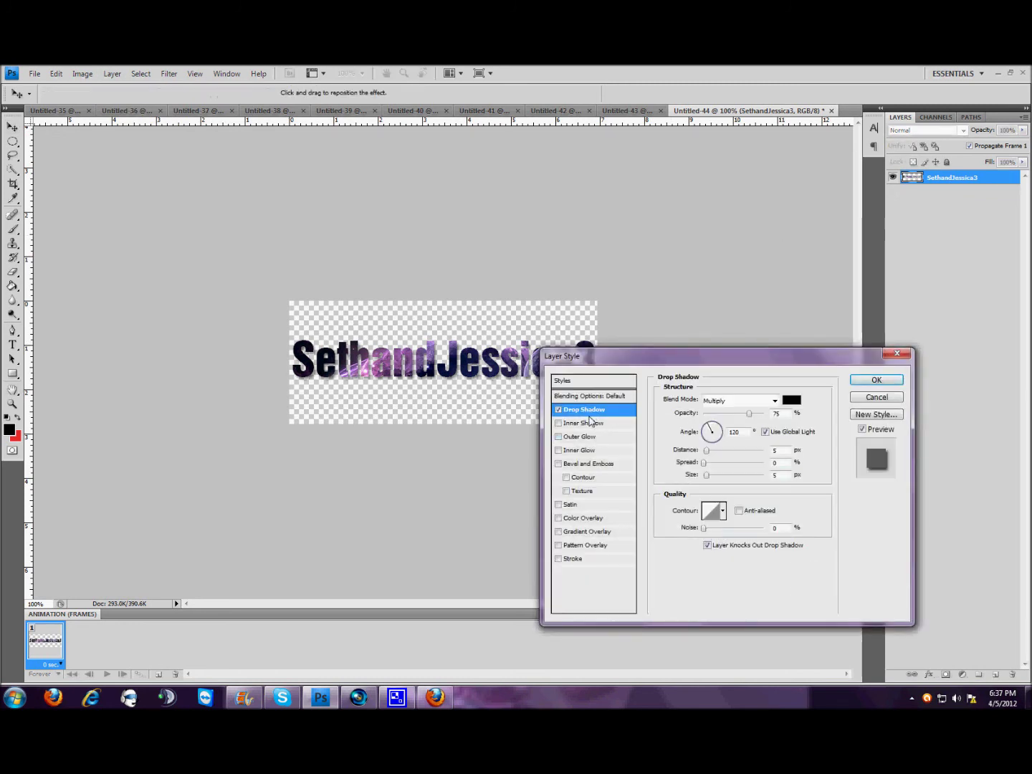
click(589, 425)
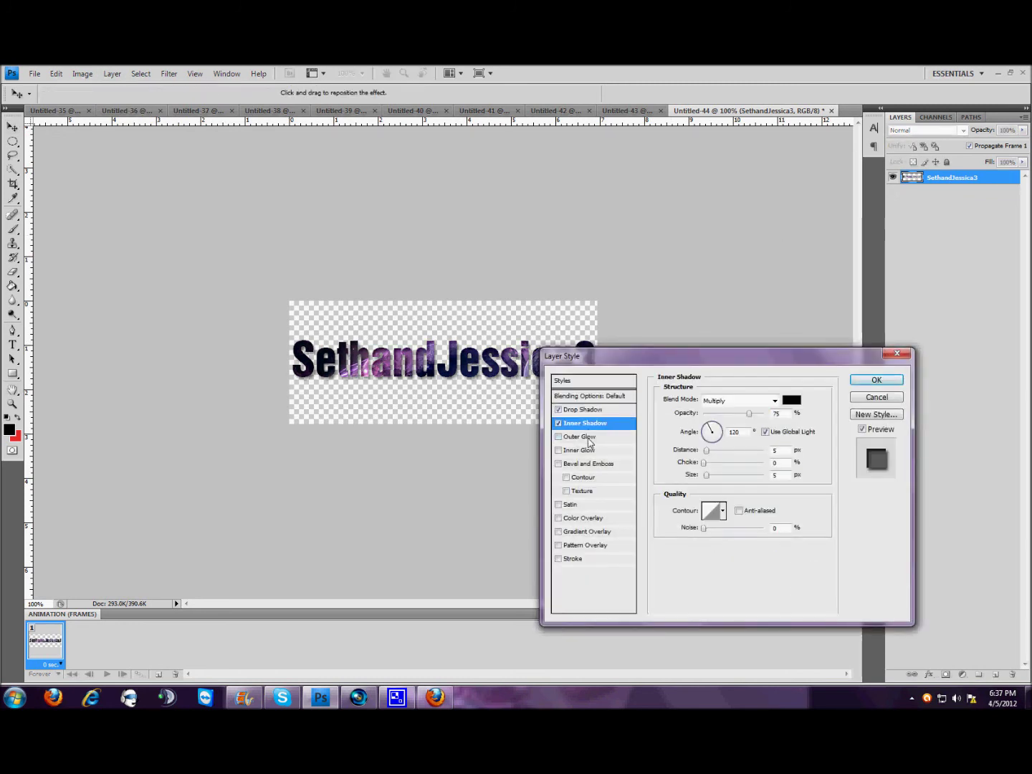
click(574, 559)
drag(707, 399, 706, 403)
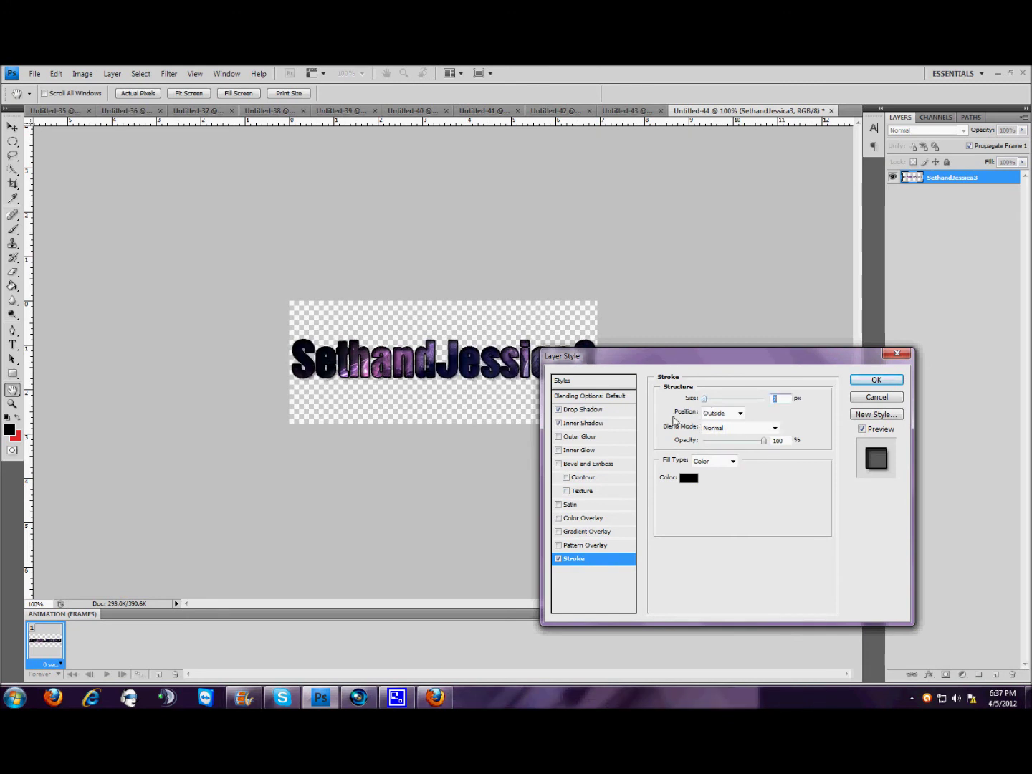
- Enable Outer Glow in a purple sampled from the text, then enable Inner Glow
click(580, 438)
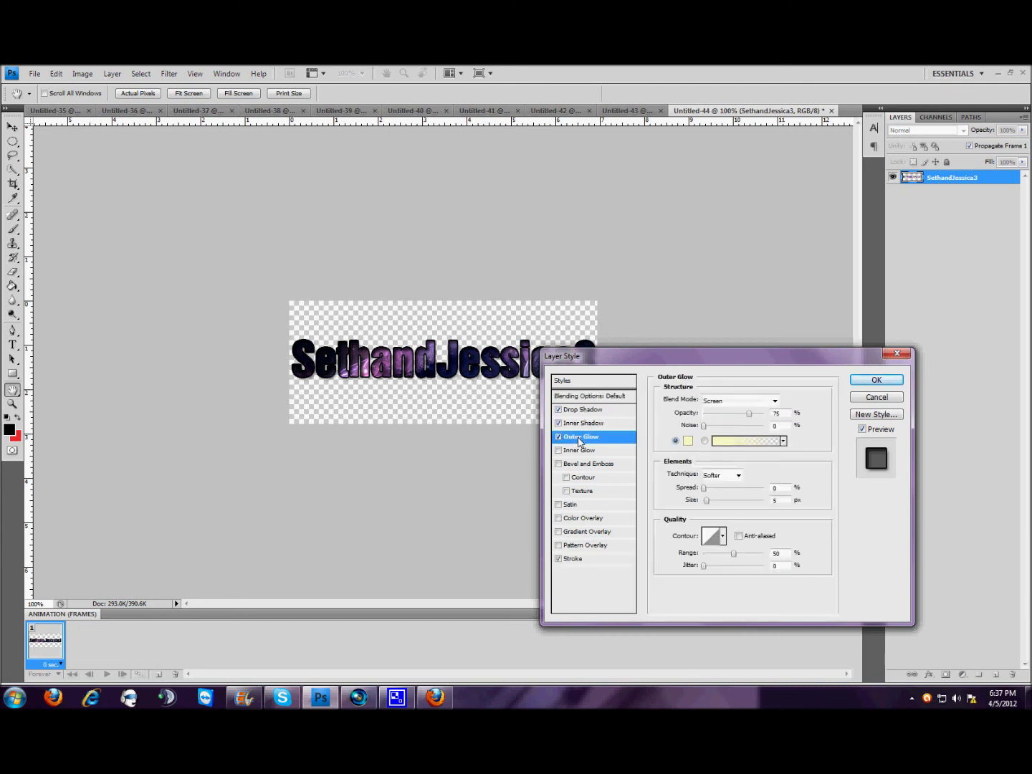
click(688, 442)
drag(553, 546, 499, 639)
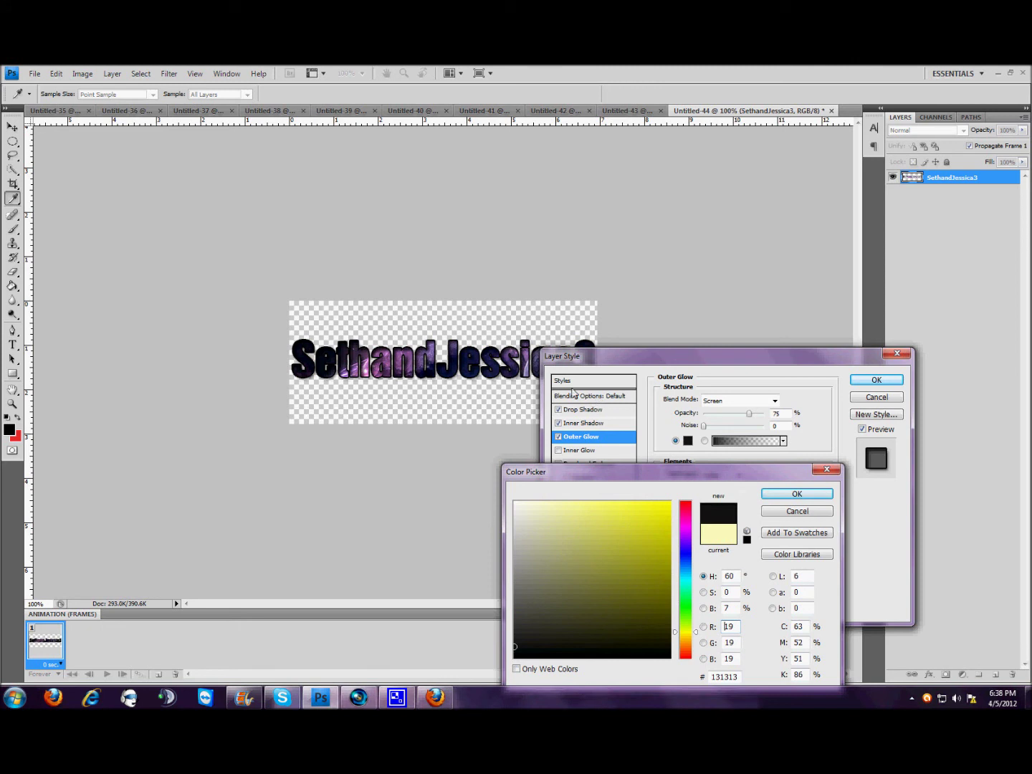
click(531, 348)
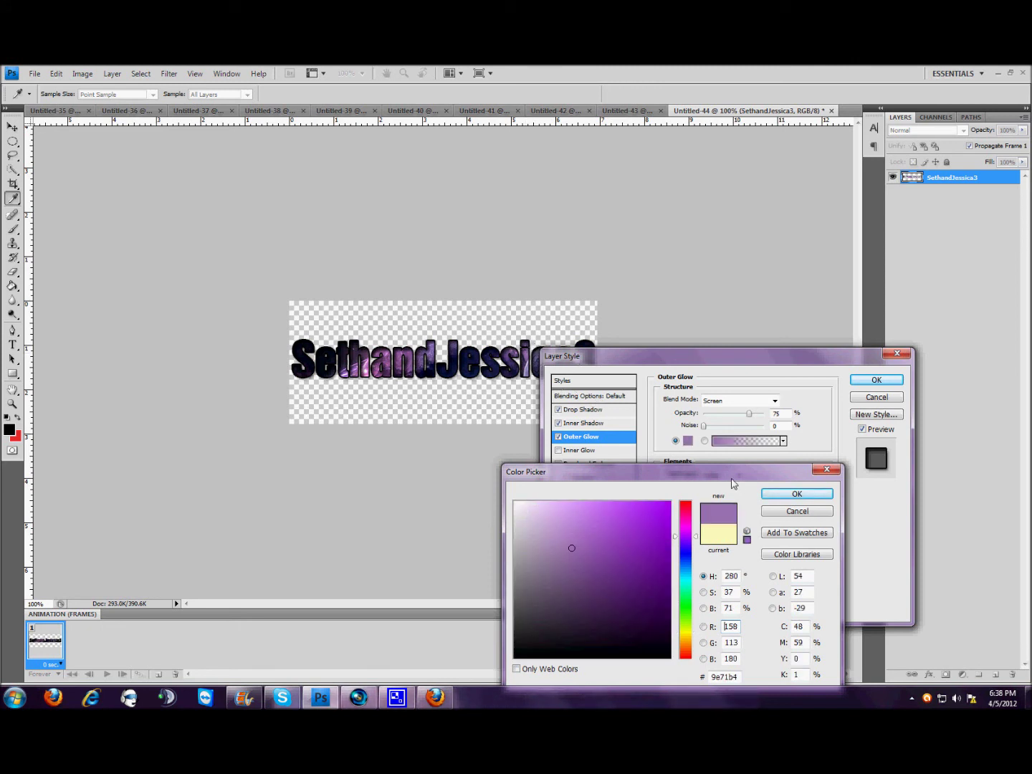
click(796, 494)
click(574, 453)
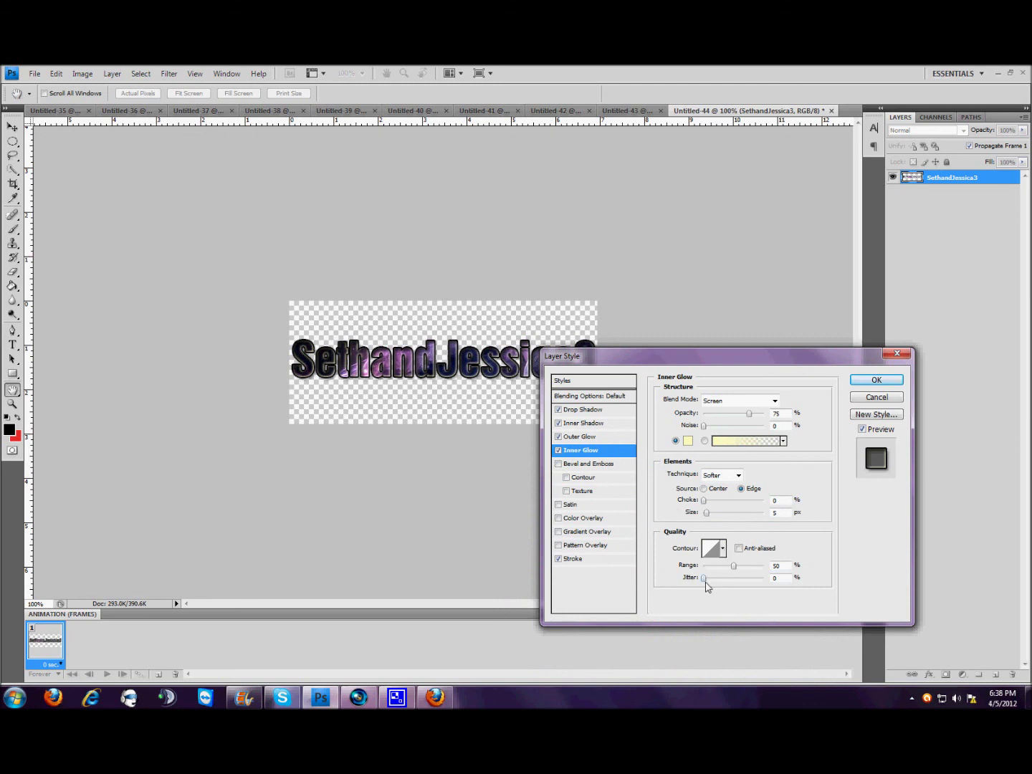
- Set the Inner Glow range to 100 and its colour to purple sampled from the text
drag(734, 566, 837, 571)
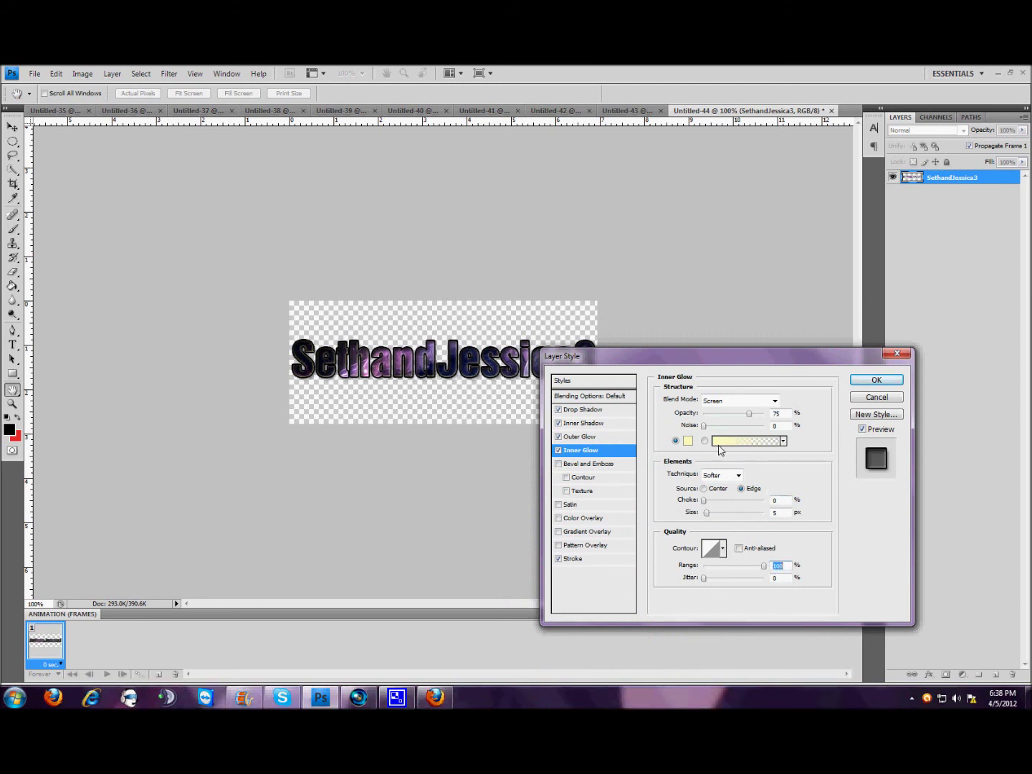
click(688, 444)
click(389, 351)
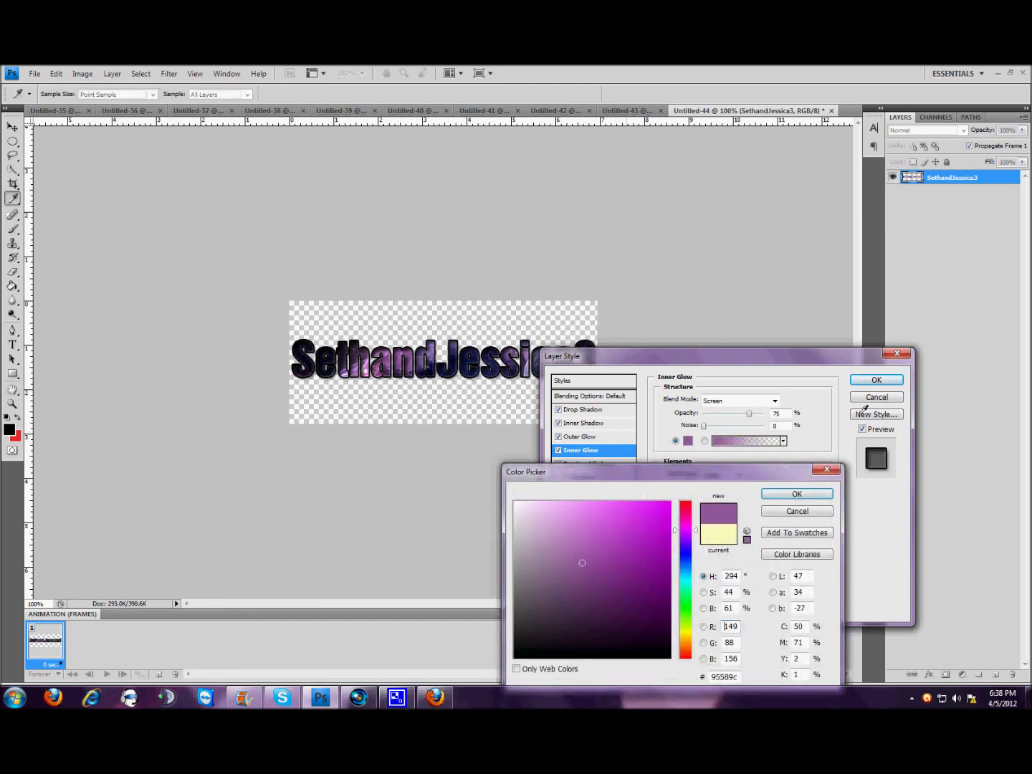
click(792, 495)
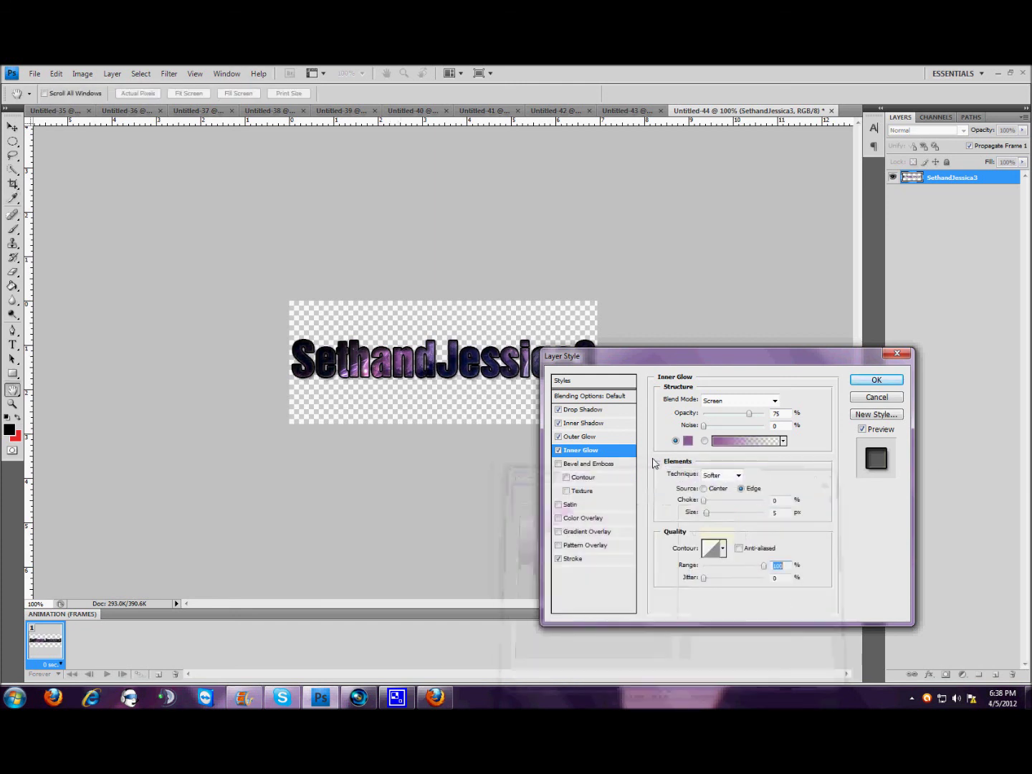
- Leave Bevel and Emboss and Color Overlay unchecked, and apply the layer styles
click(608, 466)
click(559, 464)
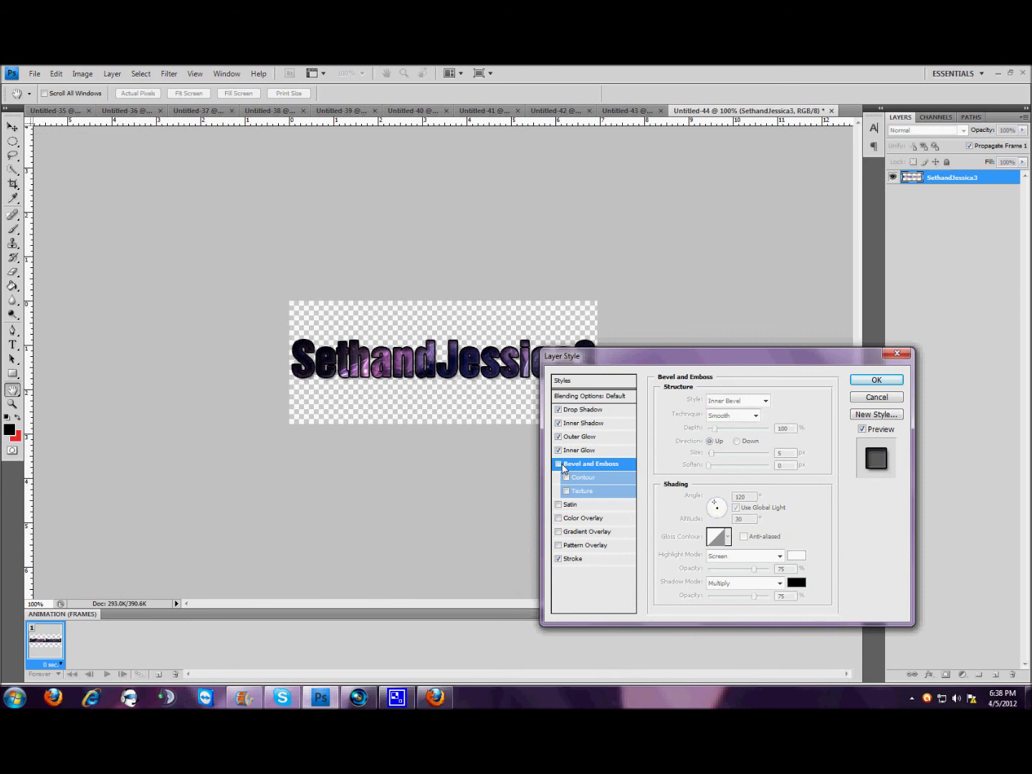
click(558, 518)
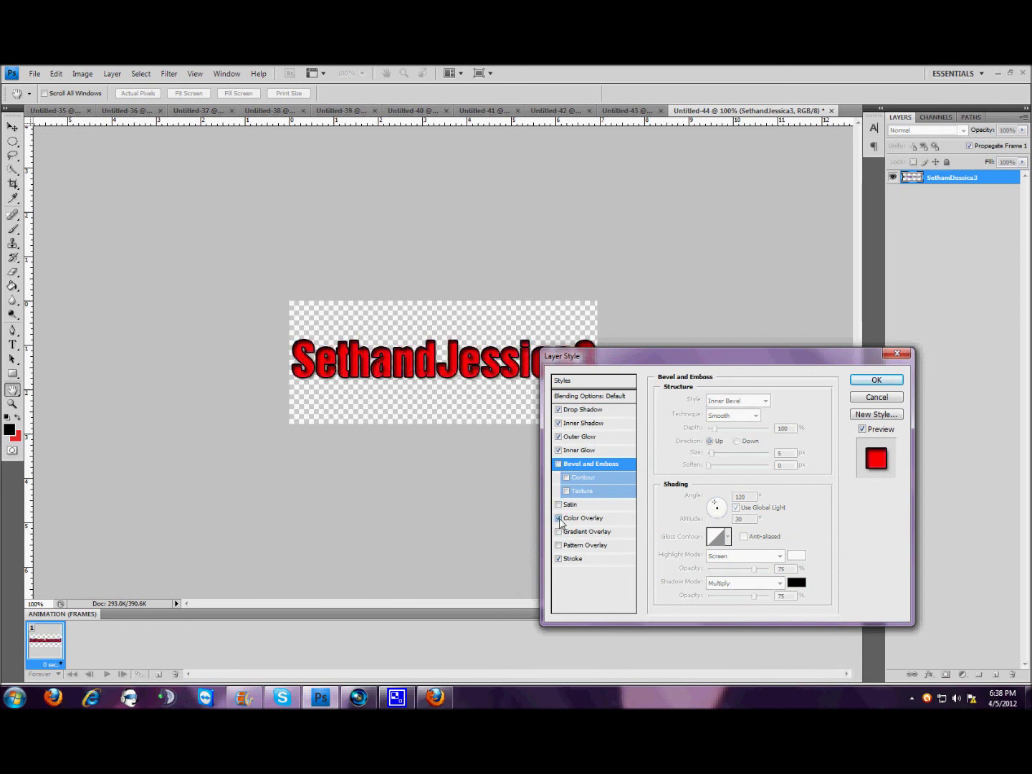
click(859, 381)
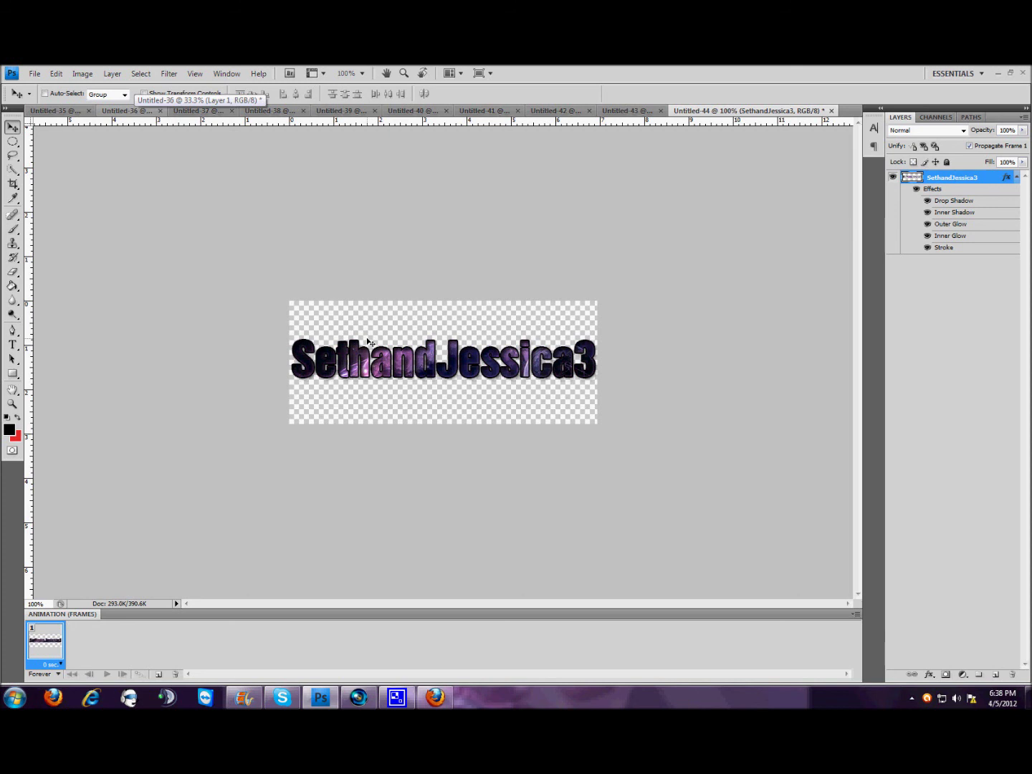
click(912, 699)
right_click(911, 637)
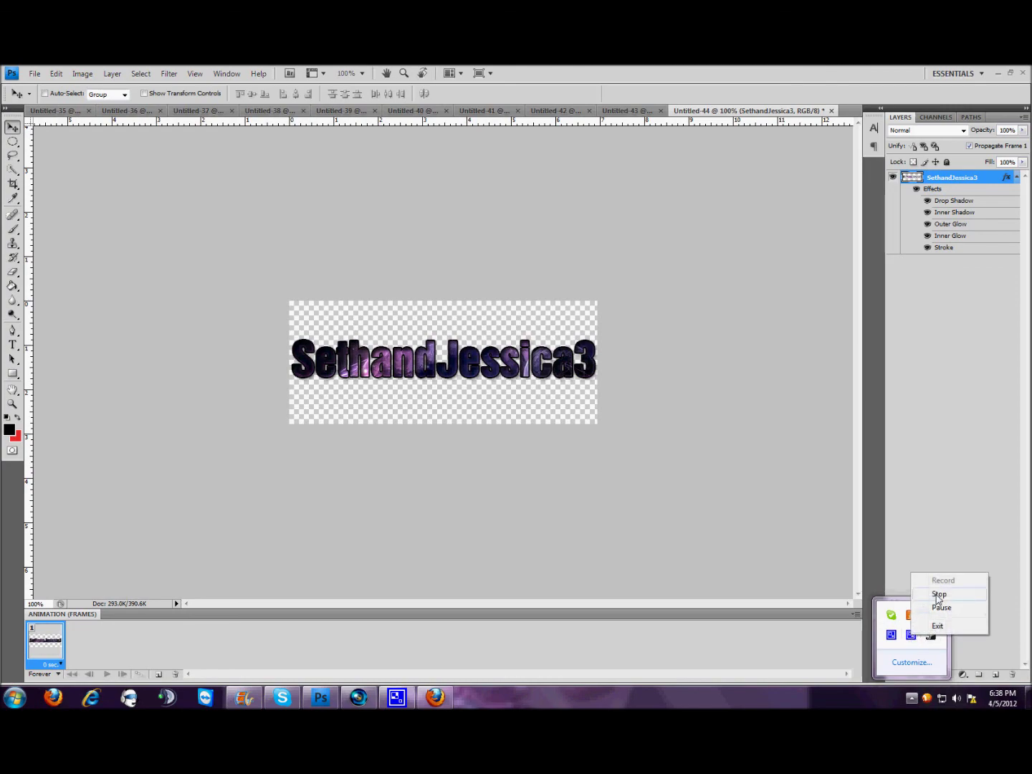